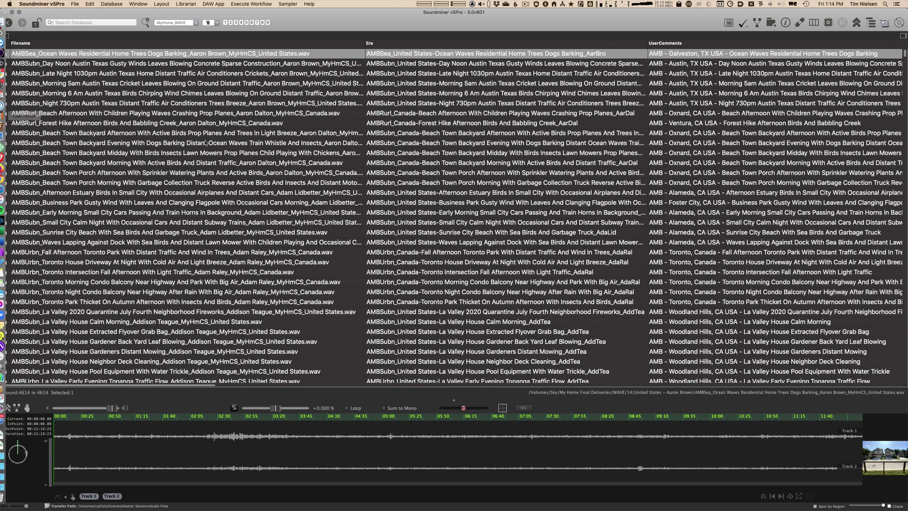
- Scroll the table right to the CatID, Category, TrackTitle and FXName columns, then down to the Brisbane rows
{"action": "scroll", "coordinate": [286, 140], "scroll_direction": "right", "scroll_amount": 5}
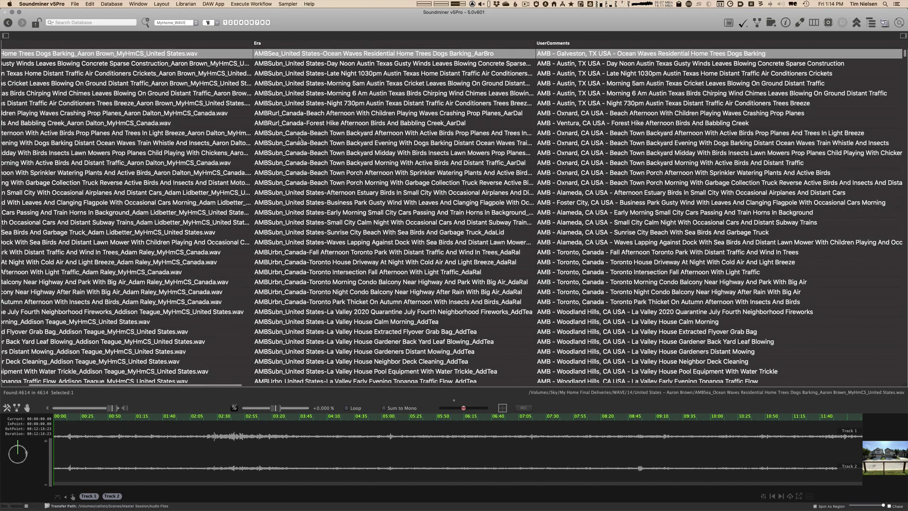
{"action": "scroll", "coordinate": [299, 140], "scroll_direction": "right", "scroll_amount": 4}
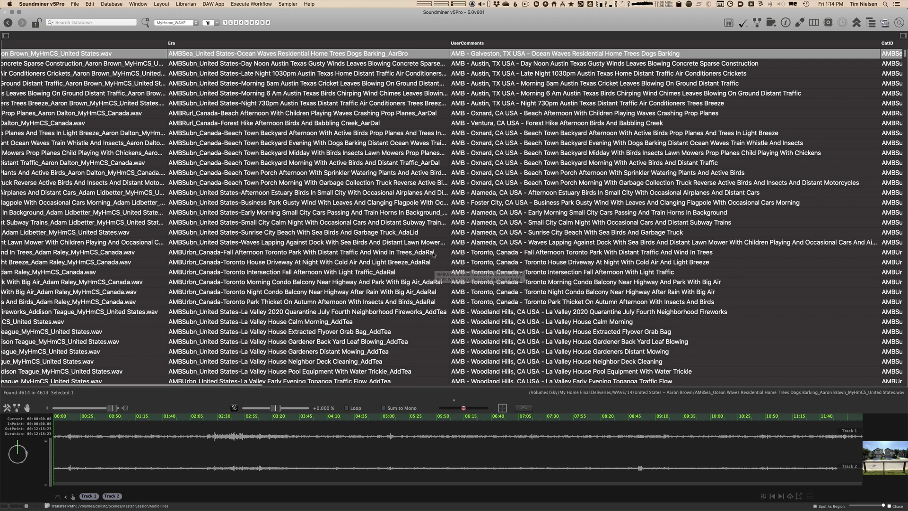
{"action": "scroll", "coordinate": [434, 255], "scroll_direction": "left", "scroll_amount": 10}
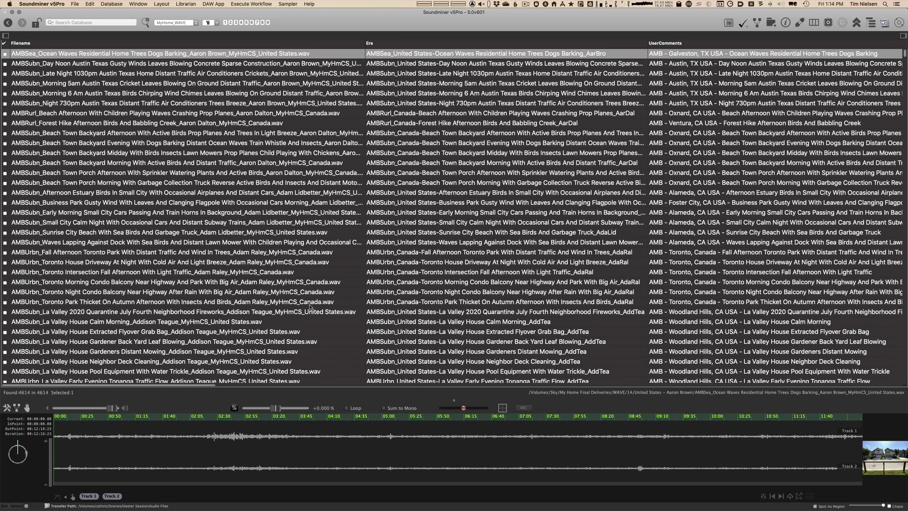
{"action": "scroll", "coordinate": [448, 285], "scroll_direction": "right", "scroll_amount": 8}
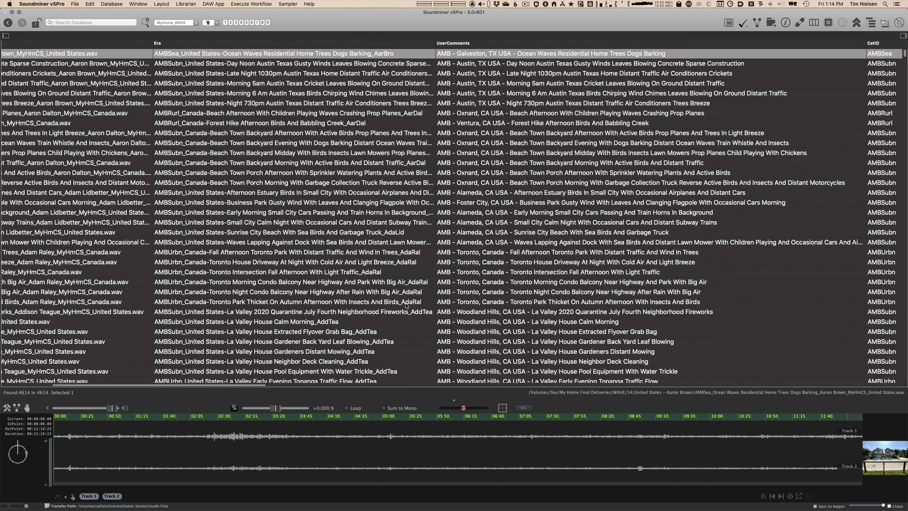
{"action": "scroll", "coordinate": [406, 306], "scroll_direction": "right", "scroll_amount": 5}
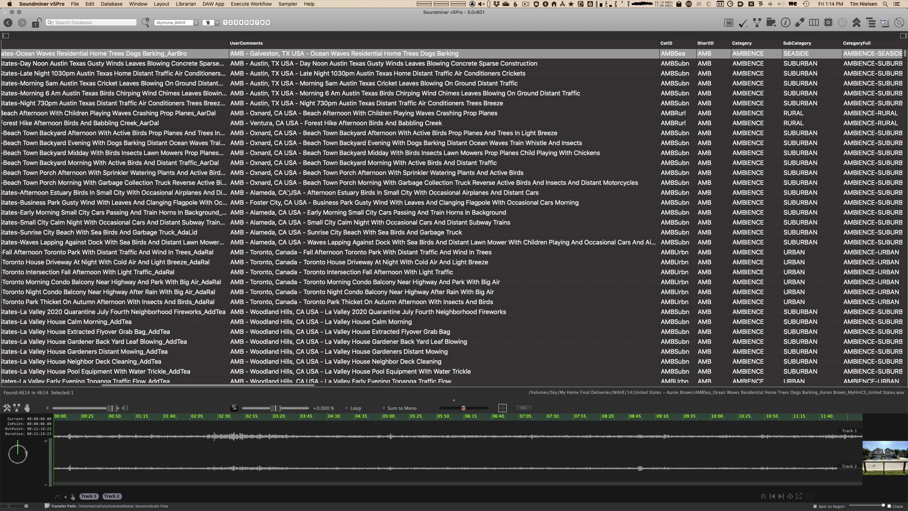
{"action": "scroll", "coordinate": [288, 197], "scroll_direction": "down", "scroll_amount": 20}
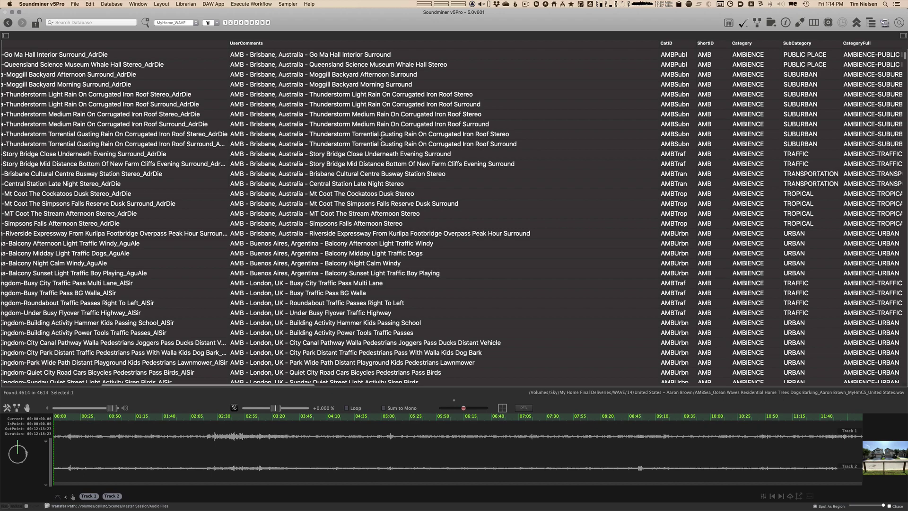
{"action": "scroll", "coordinate": [531, 124], "scroll_direction": "right", "scroll_amount": 10}
- Load the Queensland Science Museum Whale Hall Stereo recording's waveform
{"action": "scroll", "coordinate": [484, 140], "scroll_direction": "up", "scroll_amount": 5}
{"action": "scroll", "coordinate": [484, 140], "scroll_direction": "right", "scroll_amount": 3}
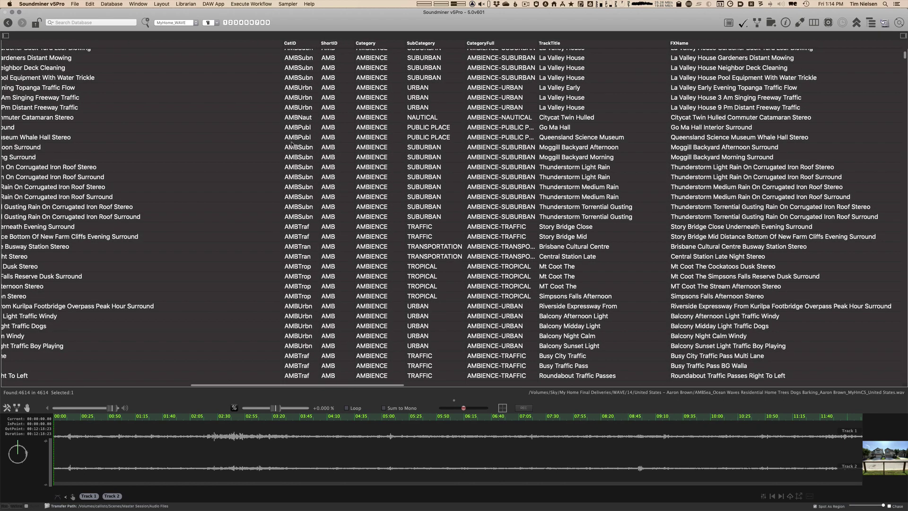
{"action": "left_click", "coordinate": [329, 138]}
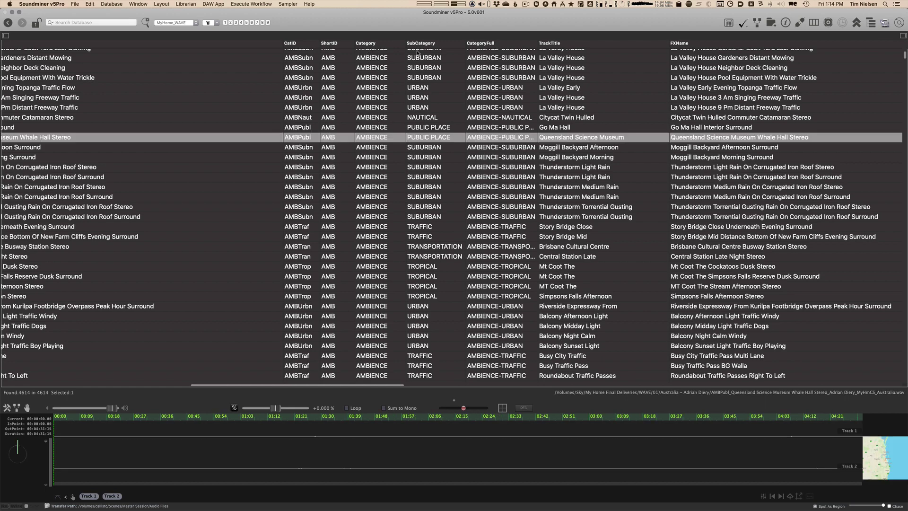
{"action": "scroll", "coordinate": [392, 137], "scroll_direction": "right", "scroll_amount": 3}
{"action": "scroll", "coordinate": [392, 137], "scroll_direction": "up", "scroll_amount": 1}
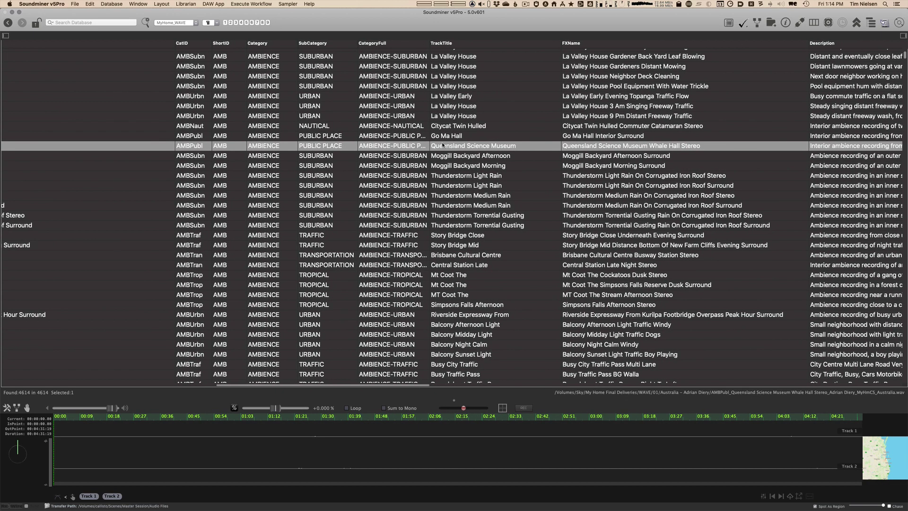
{"action": "scroll", "coordinate": [424, 158], "scroll_direction": "right", "scroll_amount": 5}
{"action": "scroll", "coordinate": [424, 159], "scroll_direction": "up", "scroll_amount": 2}
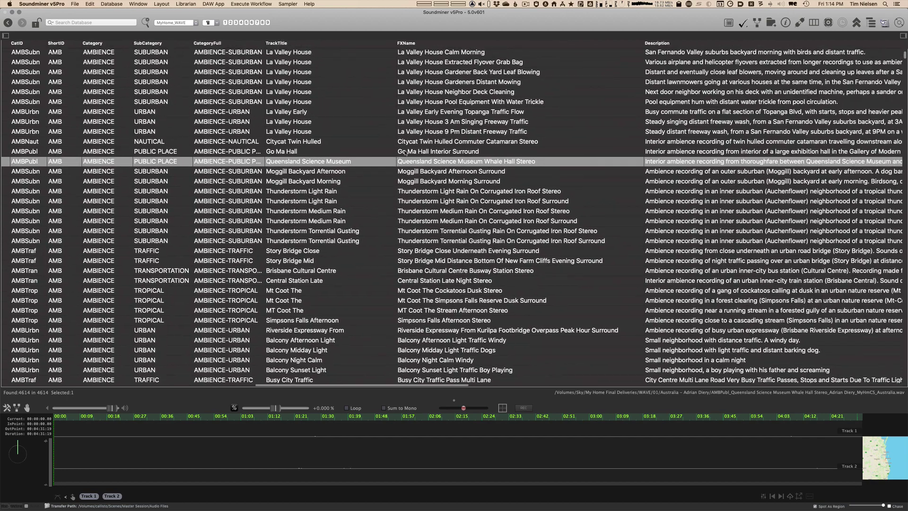
- Browse down and right through the Description, Designer, Show, Library and Microphone columns
{"action": "scroll", "coordinate": [309, 146], "scroll_direction": "down", "scroll_amount": 5}
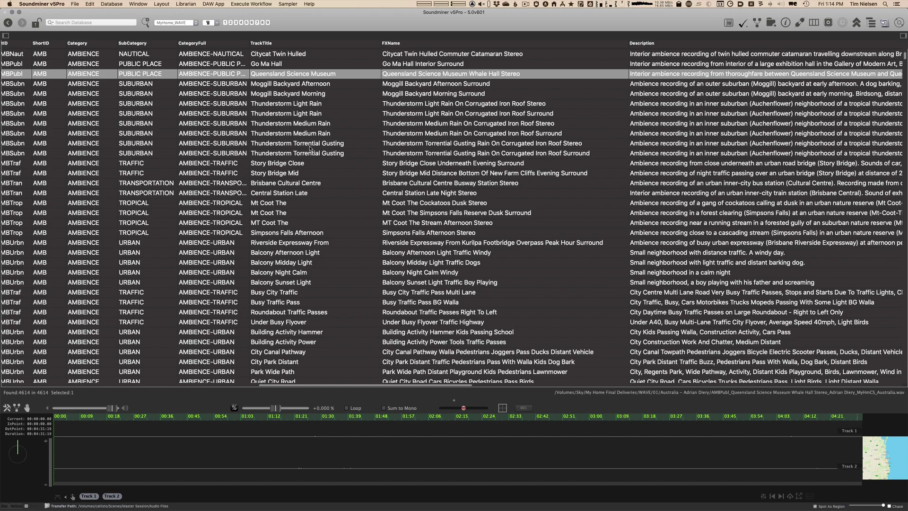
{"action": "scroll", "coordinate": [310, 148], "scroll_direction": "down", "scroll_amount": 4}
{"action": "scroll", "coordinate": [289, 210], "scroll_direction": "down", "scroll_amount": 13}
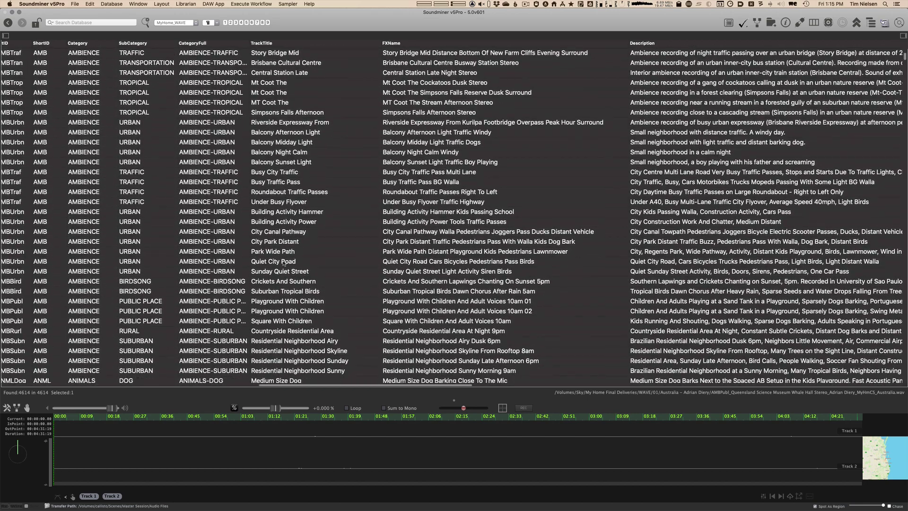
{"action": "scroll", "coordinate": [282, 220], "scroll_direction": "right", "scroll_amount": 1}
{"action": "scroll", "coordinate": [274, 228], "scroll_direction": "down", "scroll_amount": 5}
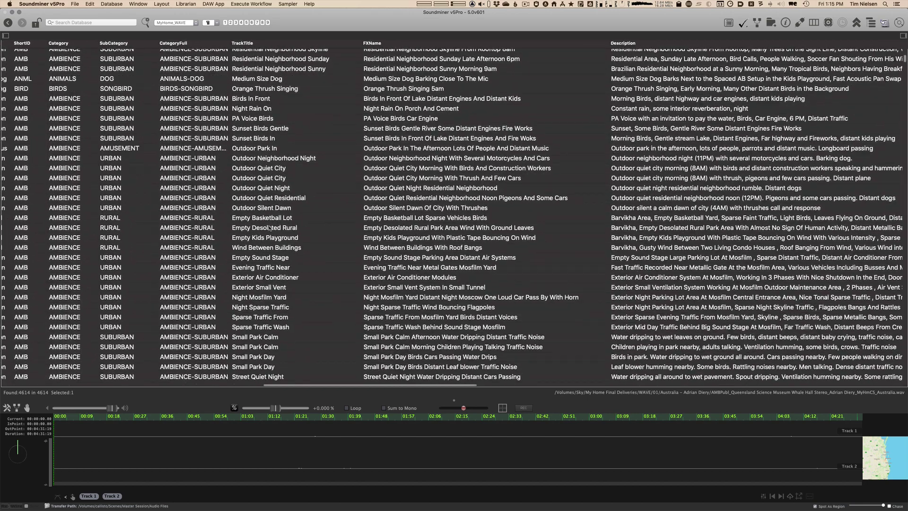
{"action": "scroll", "coordinate": [271, 227], "scroll_direction": "right", "scroll_amount": 1}
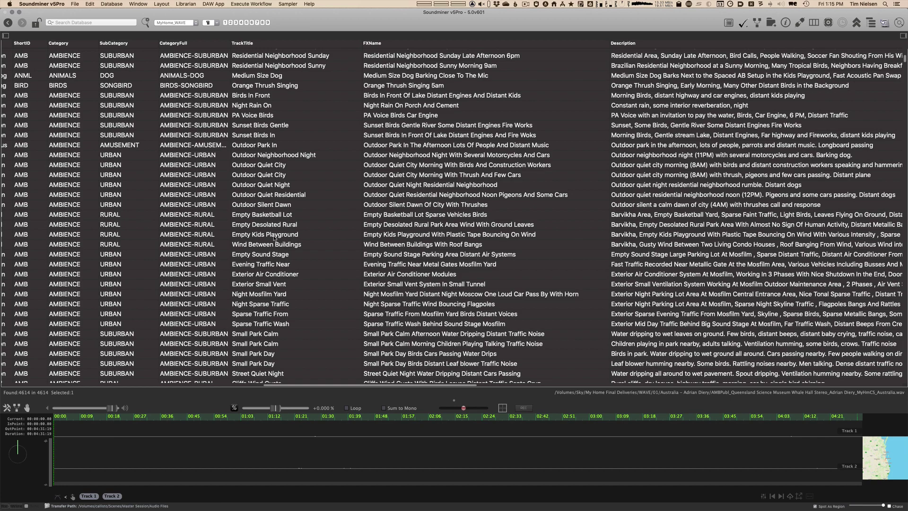
{"action": "scroll", "coordinate": [278, 310], "scroll_direction": "down", "scroll_amount": 20}
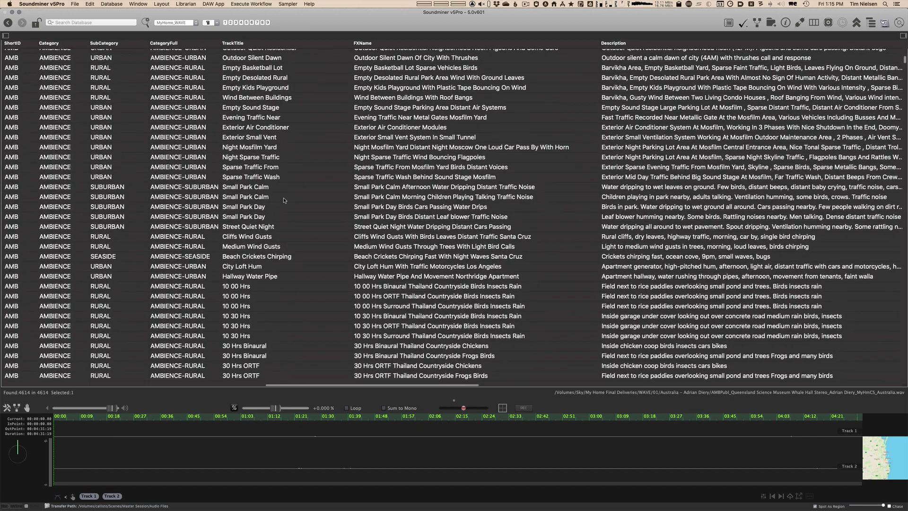
{"action": "scroll", "coordinate": [258, 243], "scroll_direction": "down", "scroll_amount": 10}
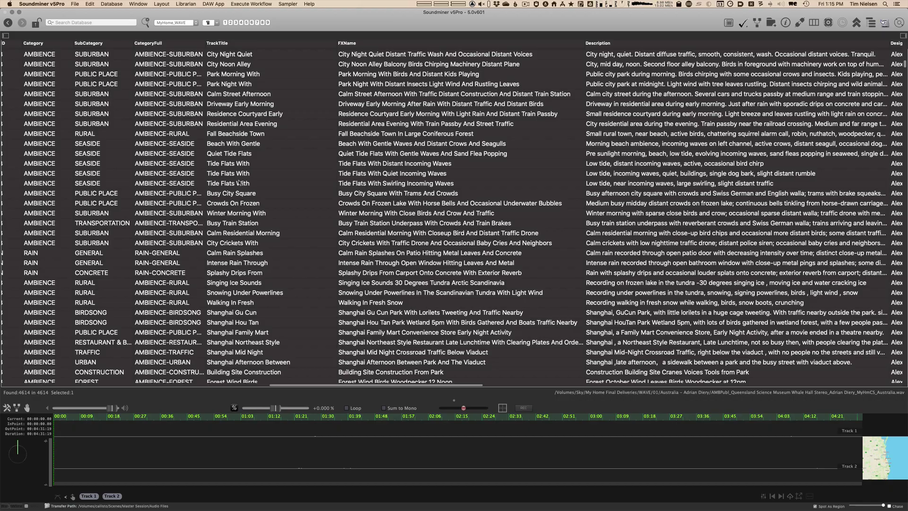
{"action": "scroll", "coordinate": [217, 236], "scroll_direction": "down", "scroll_amount": 10}
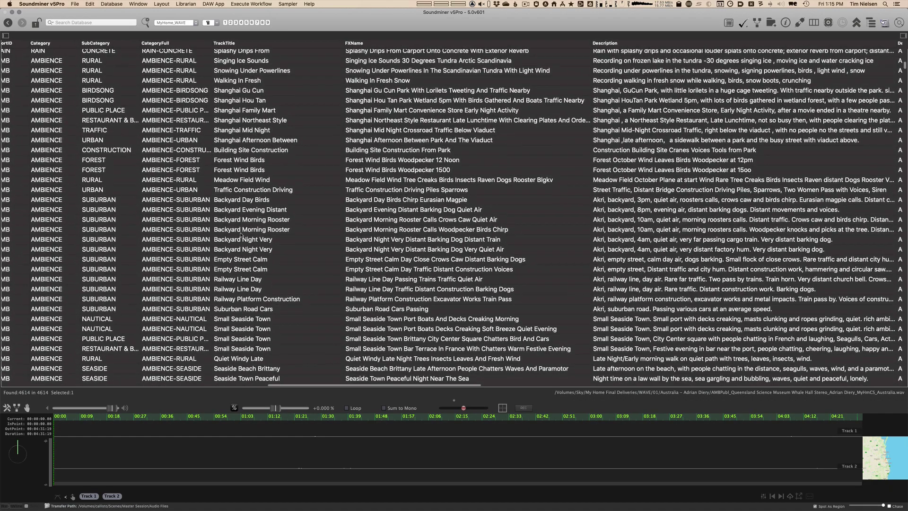
{"action": "scroll", "coordinate": [263, 217], "scroll_direction": "right", "scroll_amount": 10}
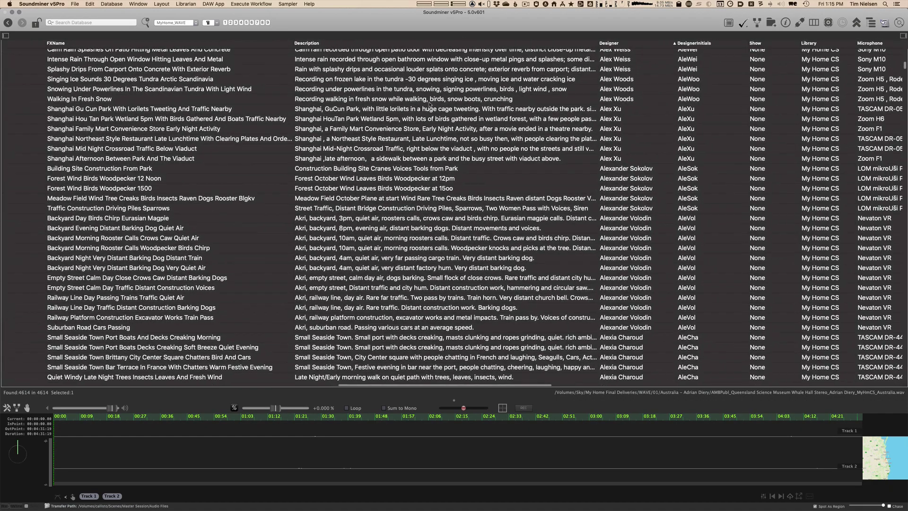
- Scroll right to the Designer and Microphone columns and browse down the records
{"action": "scroll", "coordinate": [458, 259], "scroll_direction": "right", "scroll_amount": 10}
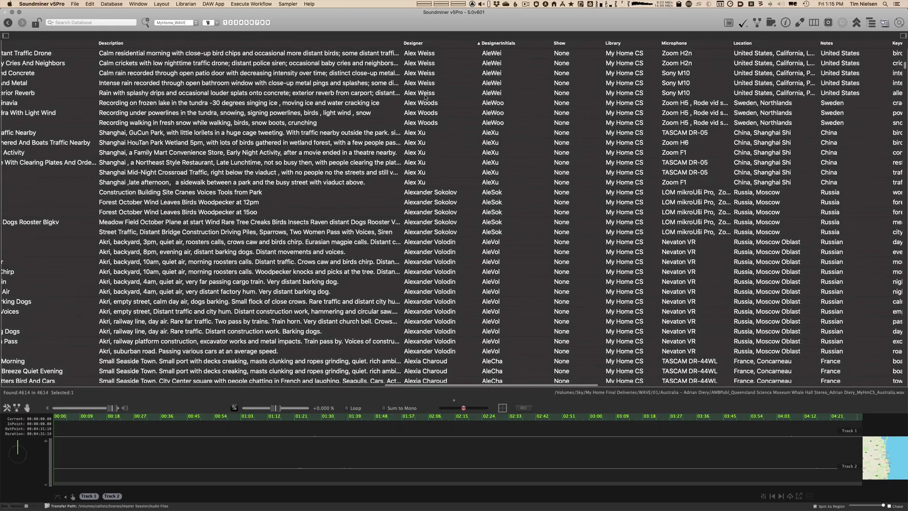
{"action": "scroll", "coordinate": [416, 90], "scroll_direction": "down", "scroll_amount": 15}
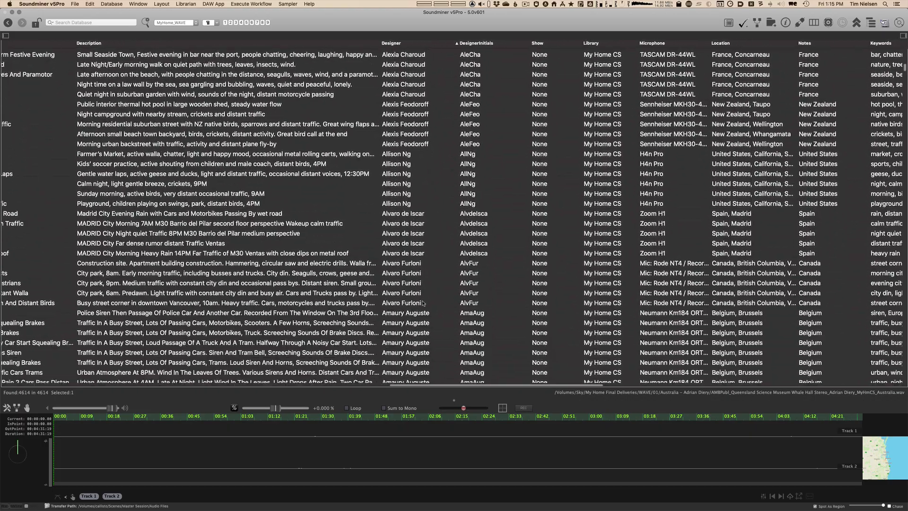
{"action": "scroll", "coordinate": [418, 314], "scroll_direction": "down", "scroll_amount": 3}
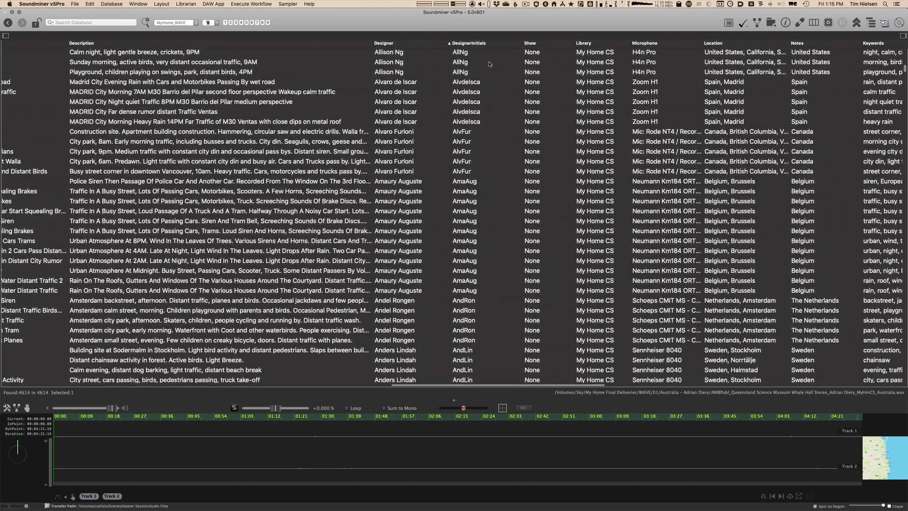
{"action": "scroll", "coordinate": [486, 63], "scroll_direction": "up", "scroll_amount": 12}
{"action": "scroll", "coordinate": [486, 63], "scroll_direction": "up", "scroll_amount": 20}
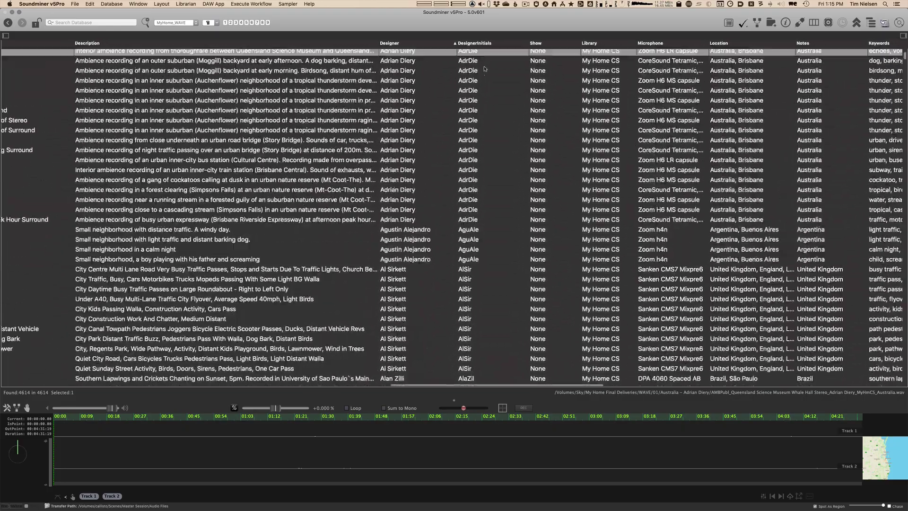
{"action": "scroll", "coordinate": [484, 68], "scroll_direction": "up", "scroll_amount": 8}
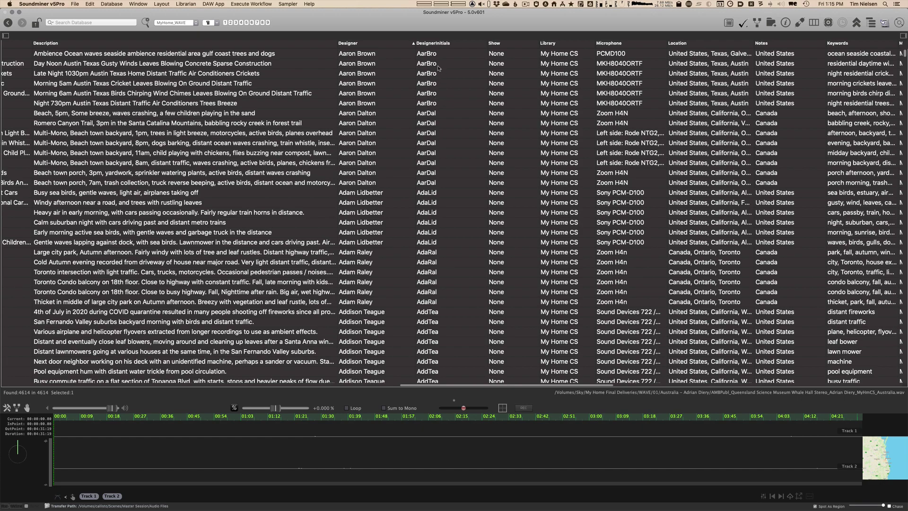
- Scroll further right to the Location, Notes, Keywords, Manufacturer and BWDescription columns
{"action": "scroll", "coordinate": [334, 96], "scroll_direction": "right", "scroll_amount": 5}
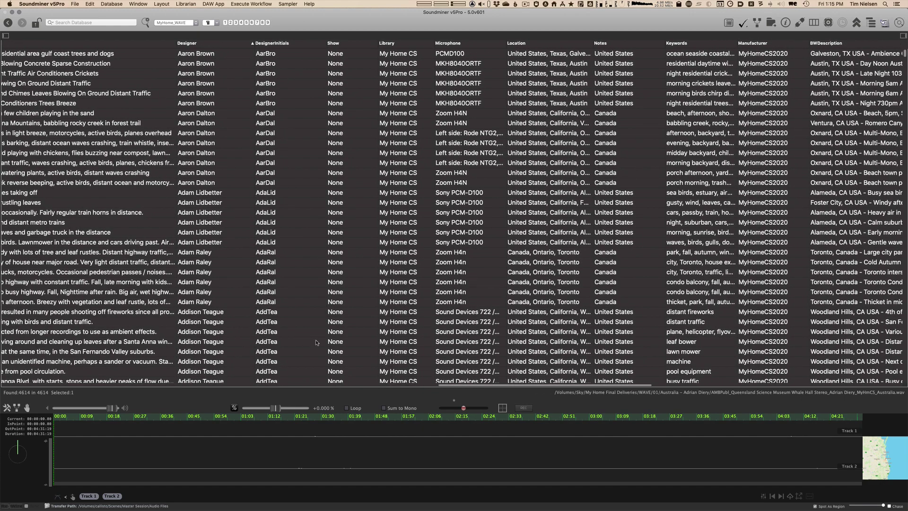
{"action": "scroll", "coordinate": [317, 343], "scroll_direction": "right", "scroll_amount": 2}
{"action": "scroll", "coordinate": [405, 100], "scroll_direction": "down", "scroll_amount": 10}
{"action": "scroll", "coordinate": [405, 100], "scroll_direction": "right", "scroll_amount": 3}
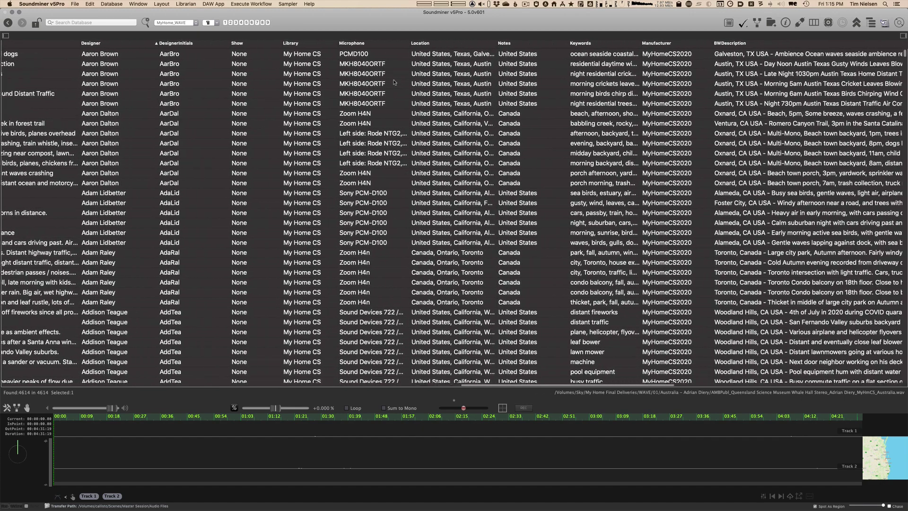
{"action": "scroll", "coordinate": [318, 156], "scroll_direction": "down", "scroll_amount": 15}
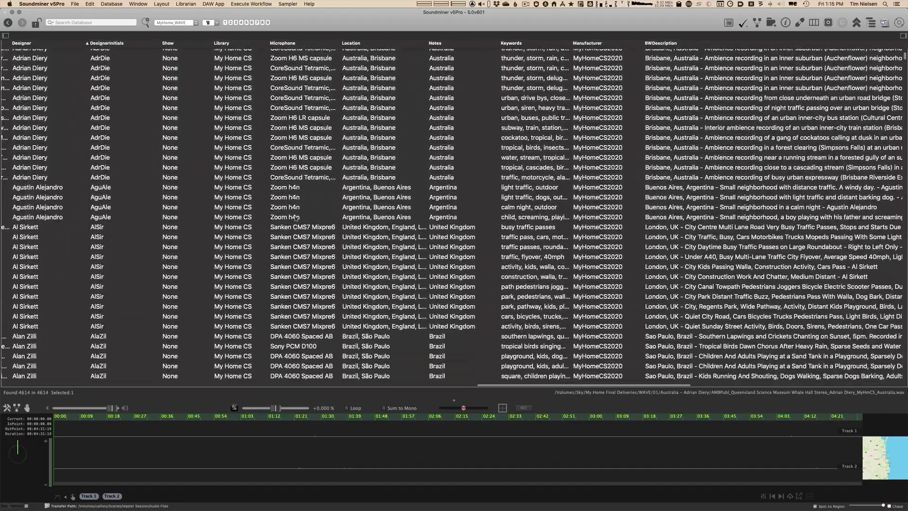
{"action": "scroll", "coordinate": [283, 198], "scroll_direction": "right", "scroll_amount": 2}
{"action": "scroll", "coordinate": [259, 236], "scroll_direction": "down", "scroll_amount": 15}
{"action": "scroll", "coordinate": [257, 235], "scroll_direction": "right", "scroll_amount": 1}
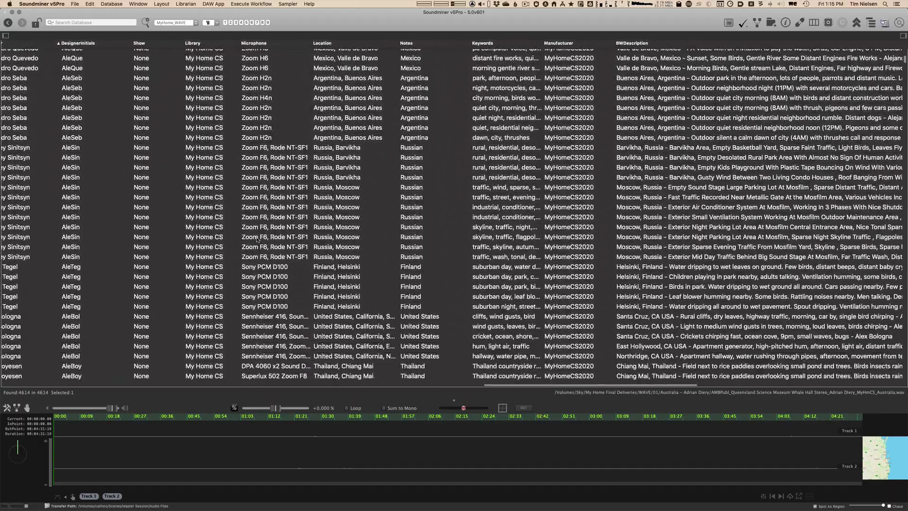
{"action": "scroll", "coordinate": [255, 233], "scroll_direction": "up", "scroll_amount": 15}
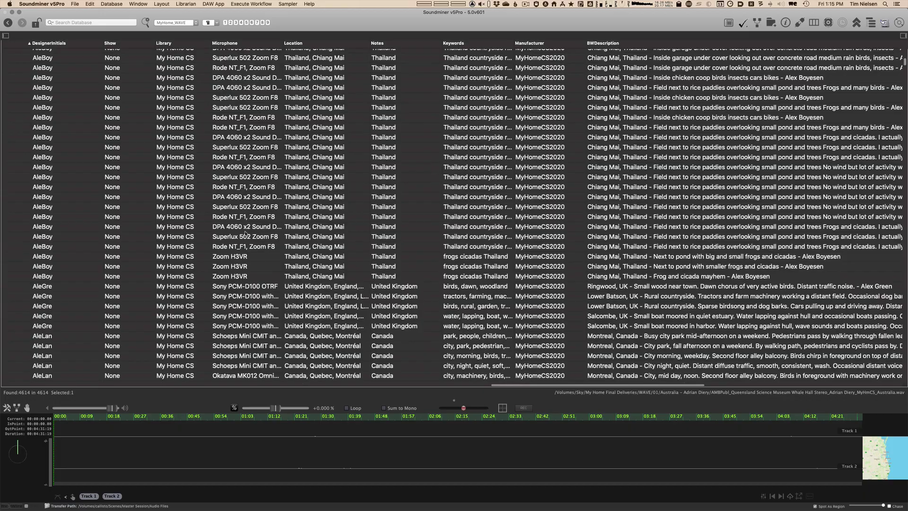
- Browse down through the My Home CS database entries
{"action": "scroll", "coordinate": [243, 236], "scroll_direction": "up", "scroll_amount": 10}
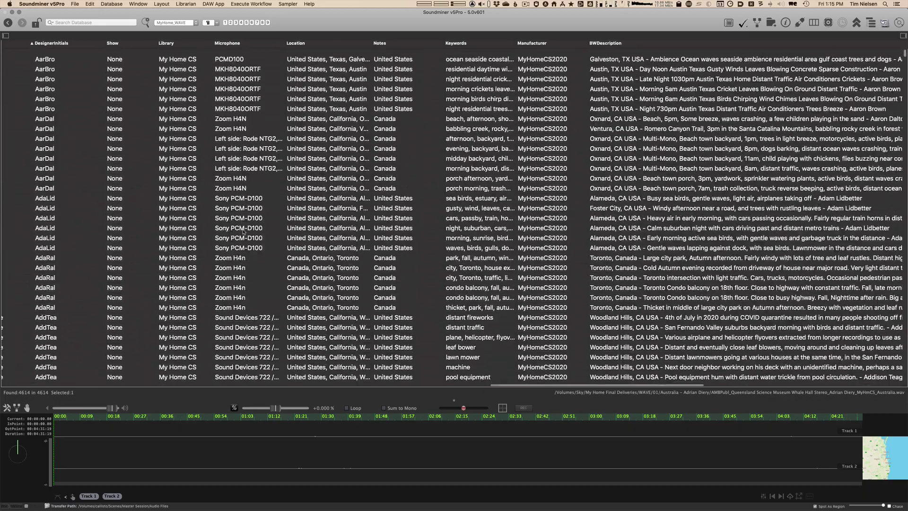
{"action": "scroll", "coordinate": [278, 83], "scroll_direction": "left", "scroll_amount": 2}
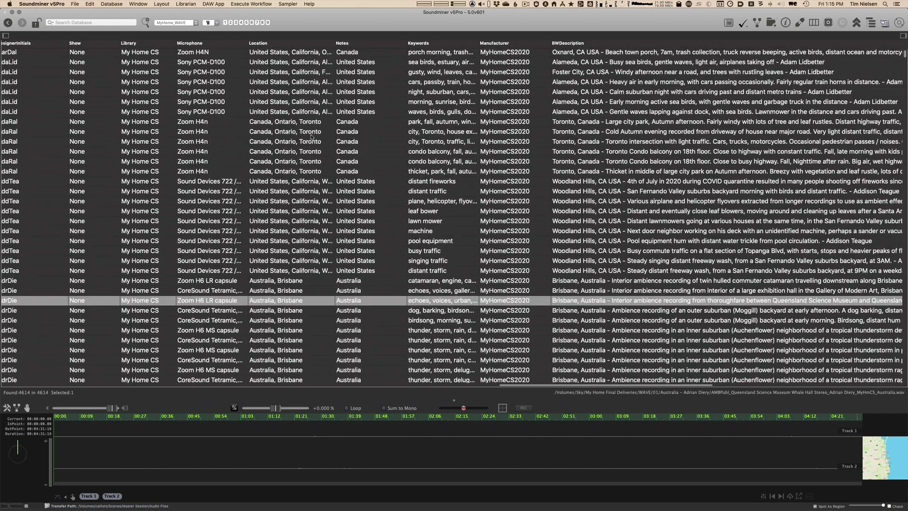
{"action": "scroll", "coordinate": [311, 137], "scroll_direction": "down", "scroll_amount": 15}
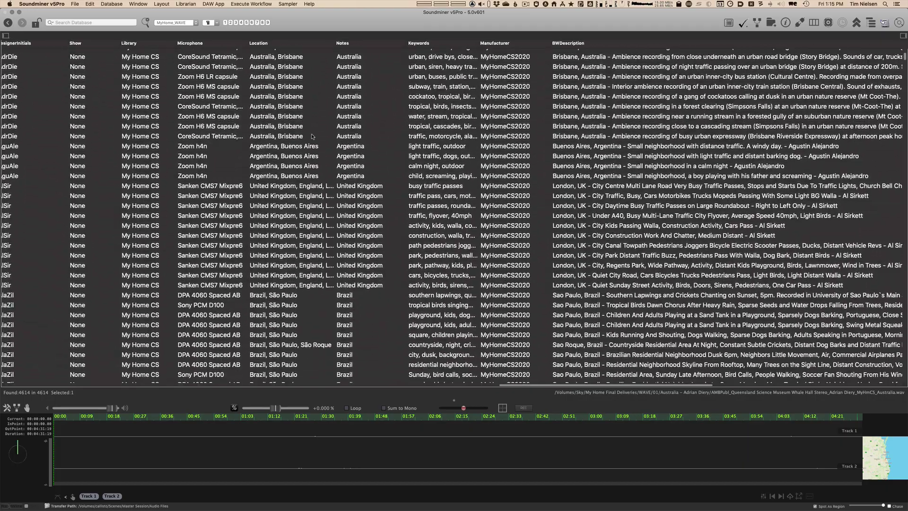
{"action": "scroll", "coordinate": [358, 213], "scroll_direction": "down", "scroll_amount": 20}
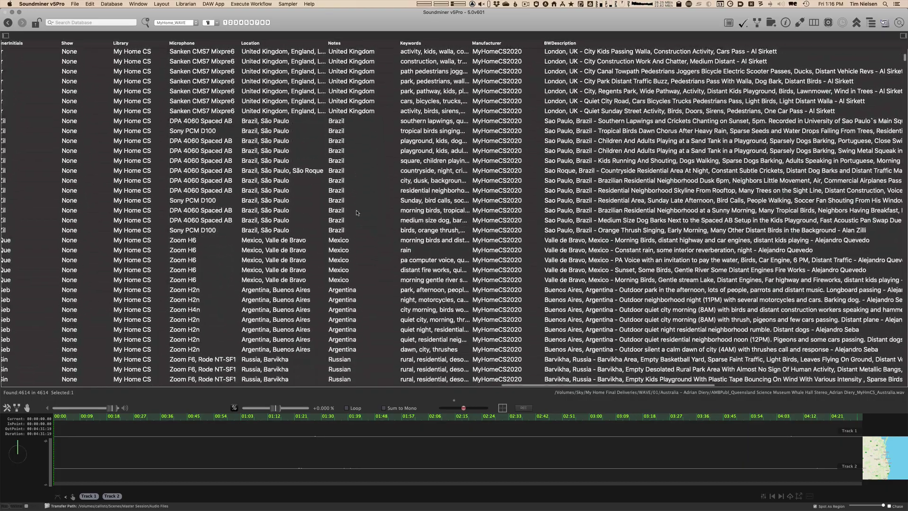
{"action": "scroll", "coordinate": [358, 213], "scroll_direction": "right", "scroll_amount": 2}
{"action": "scroll", "coordinate": [357, 213], "scroll_direction": "down", "scroll_amount": 10}
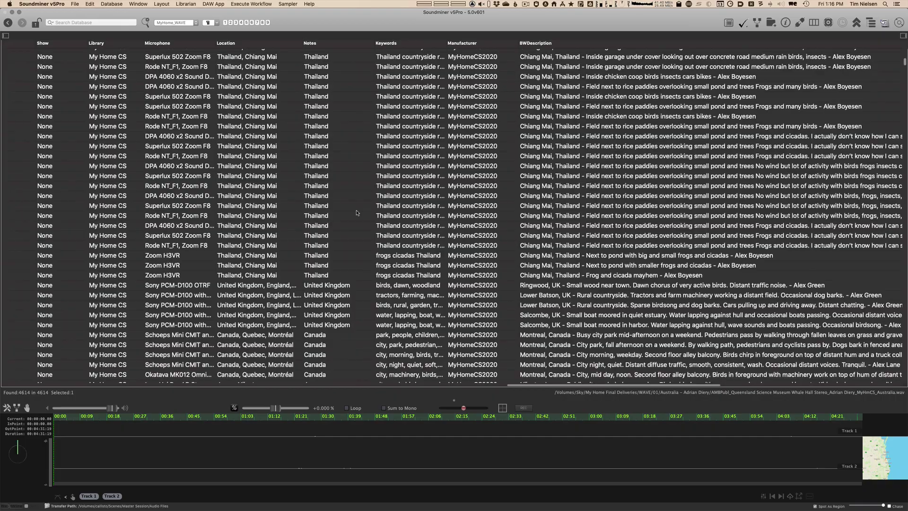
{"action": "scroll", "coordinate": [331, 229], "scroll_direction": "right", "scroll_amount": 1}
{"action": "scroll", "coordinate": [329, 232], "scroll_direction": "up", "scroll_amount": 5}
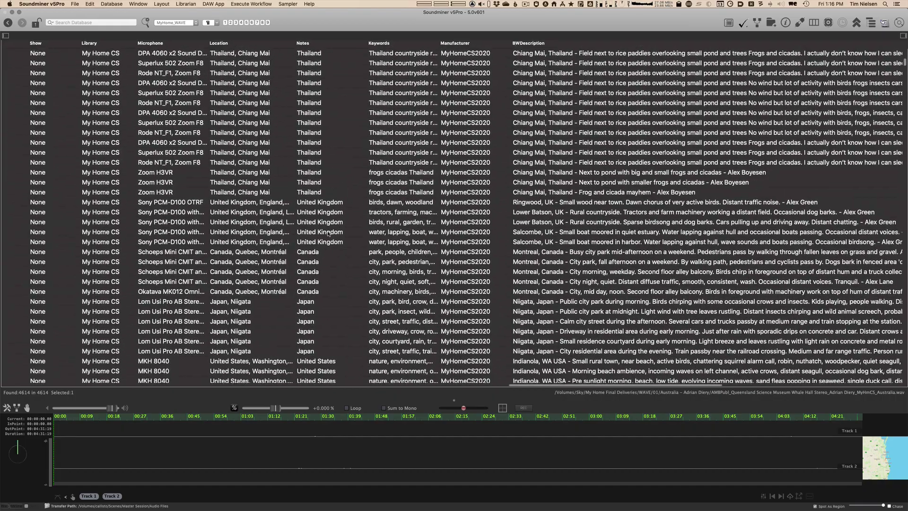
{"action": "scroll", "coordinate": [291, 105], "scroll_direction": "right", "scroll_amount": 3}
{"action": "scroll", "coordinate": [293, 181], "scroll_direction": "down", "scroll_amount": 15}
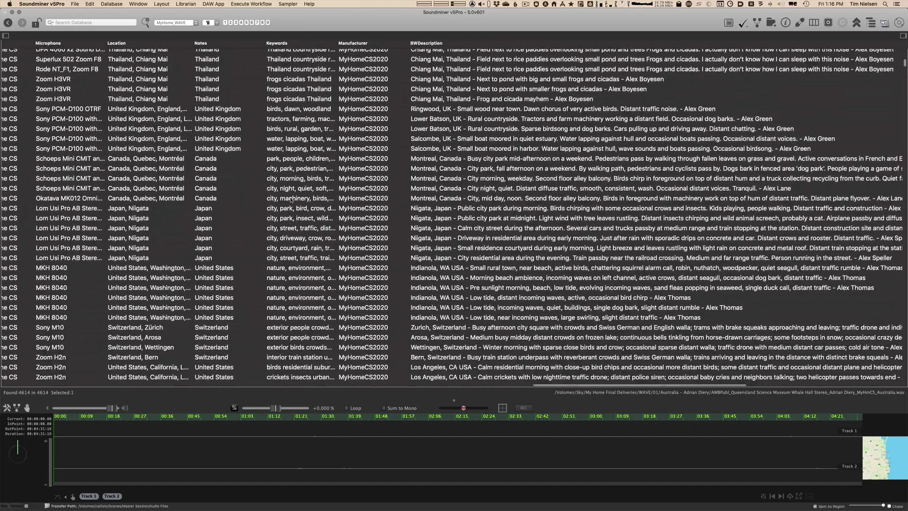
- Scroll right until the LibrarianOnly and URL columns appear
{"action": "scroll", "coordinate": [274, 236], "scroll_direction": "right", "scroll_amount": 1}
{"action": "scroll", "coordinate": [255, 284], "scroll_direction": "right", "scroll_amount": 1}
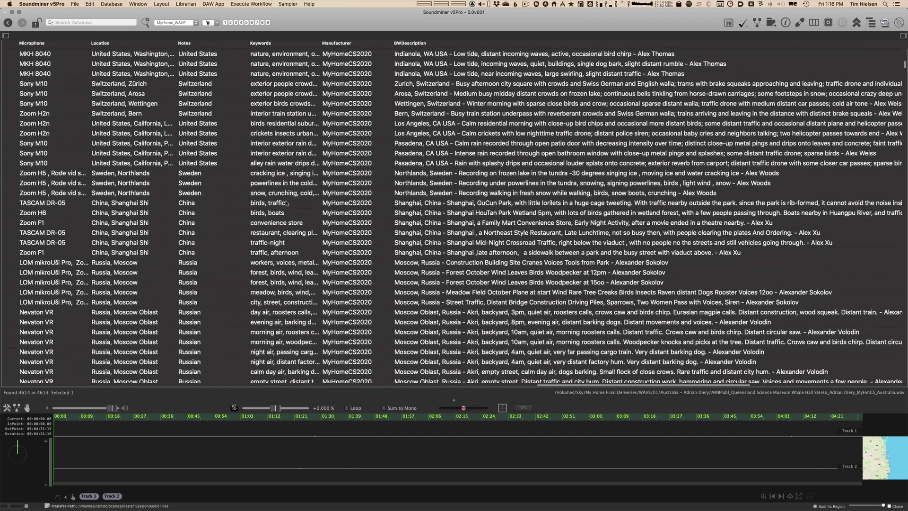
{"action": "scroll", "coordinate": [269, 227], "scroll_direction": "down", "scroll_amount": 7}
{"action": "scroll", "coordinate": [280, 183], "scroll_direction": "down", "scroll_amount": 4}
{"action": "scroll", "coordinate": [280, 183], "scroll_direction": "right", "scroll_amount": 1}
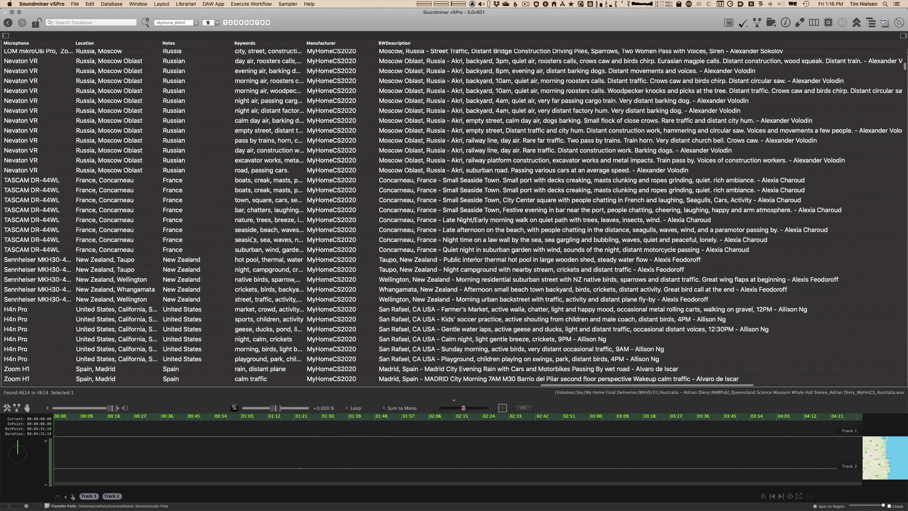
{"action": "scroll", "coordinate": [266, 223], "scroll_direction": "down", "scroll_amount": 4}
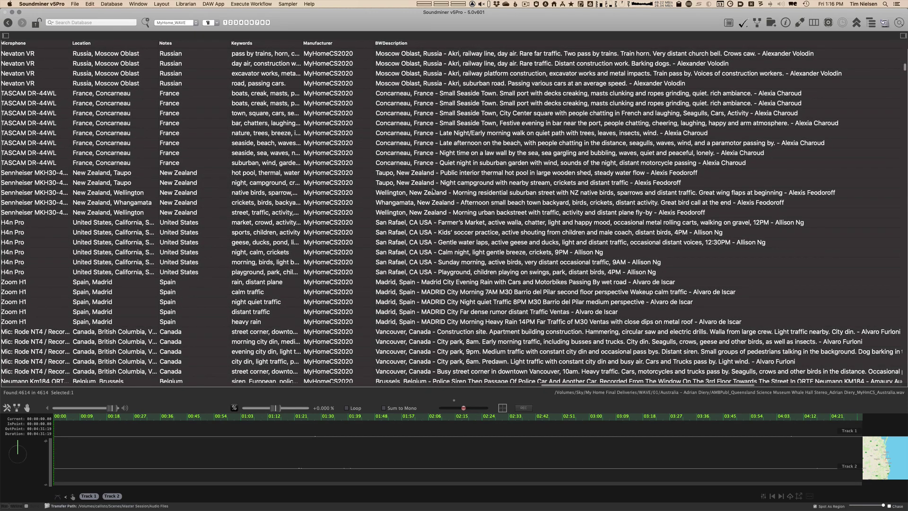
{"action": "scroll", "coordinate": [330, 75], "scroll_direction": "up", "scroll_amount": 1}
{"action": "scroll", "coordinate": [330, 76], "scroll_direction": "right", "scroll_amount": 3}
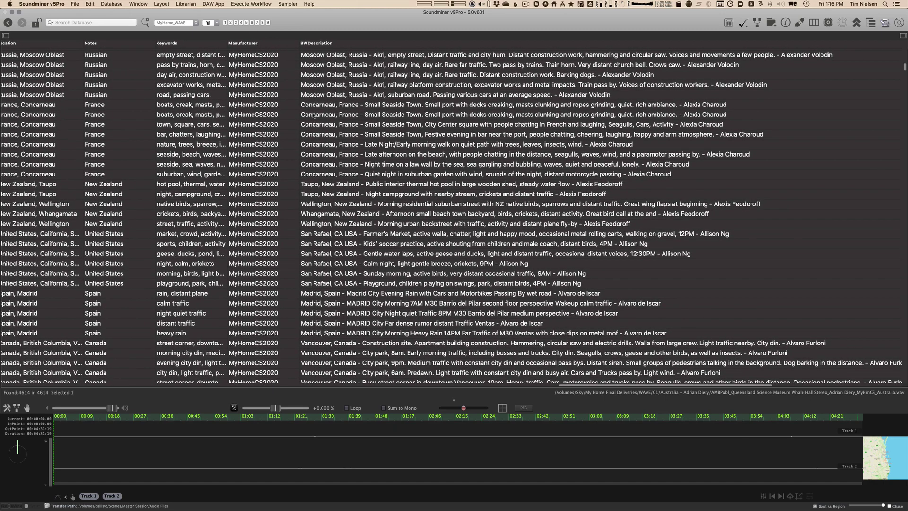
{"action": "scroll", "coordinate": [247, 145], "scroll_direction": "down", "scroll_amount": 9}
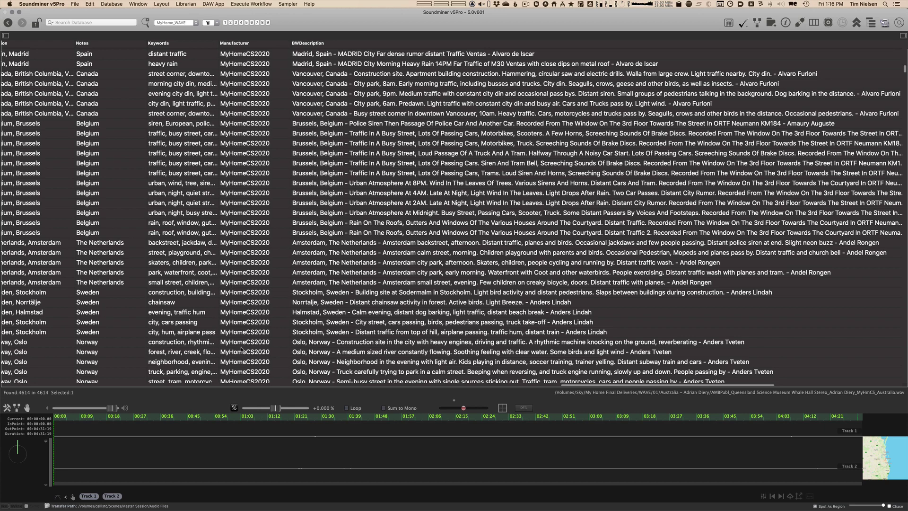
{"action": "scroll", "coordinate": [321, 104], "scroll_direction": "right", "scroll_amount": 5}
{"action": "scroll", "coordinate": [321, 104], "scroll_direction": "up", "scroll_amount": 1}
{"action": "scroll", "coordinate": [320, 104], "scroll_direction": "right", "scroll_amount": 2}
{"action": "scroll", "coordinate": [320, 105], "scroll_direction": "down", "scroll_amount": 1}
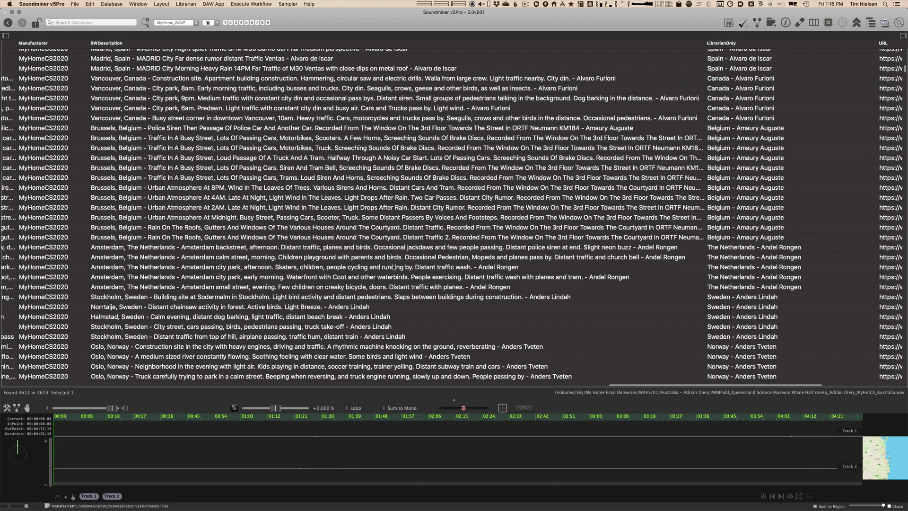
- Load the Late Night 1030pm Austin Texas Home Distant Traffic recording from the top rows
{"action": "scroll", "coordinate": [571, 221], "scroll_direction": "down", "scroll_amount": 5}
{"action": "scroll", "coordinate": [573, 222], "scroll_direction": "right", "scroll_amount": 10}
{"action": "scroll", "coordinate": [573, 222], "scroll_direction": "up", "scroll_amount": 5}
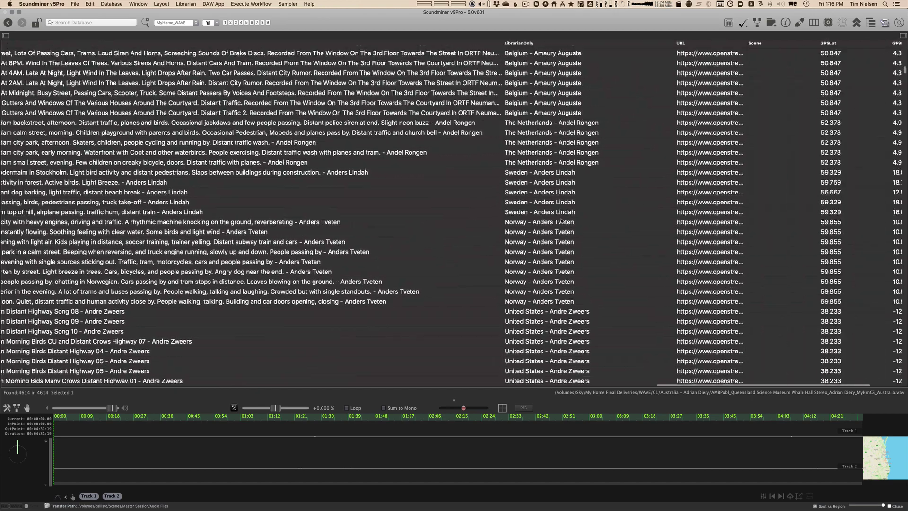
{"action": "scroll", "coordinate": [424, 87], "scroll_direction": "up", "scroll_amount": 20}
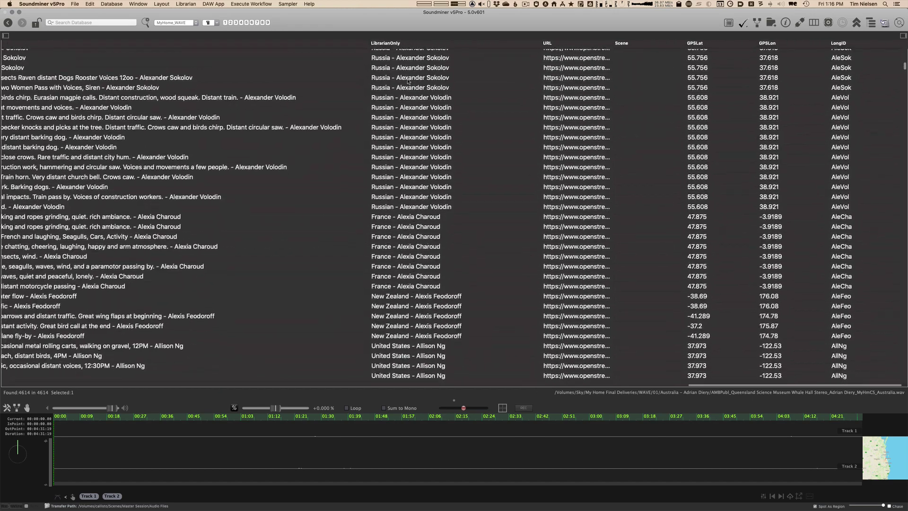
{"action": "scroll", "coordinate": [426, 97], "scroll_direction": "up", "scroll_amount": 20}
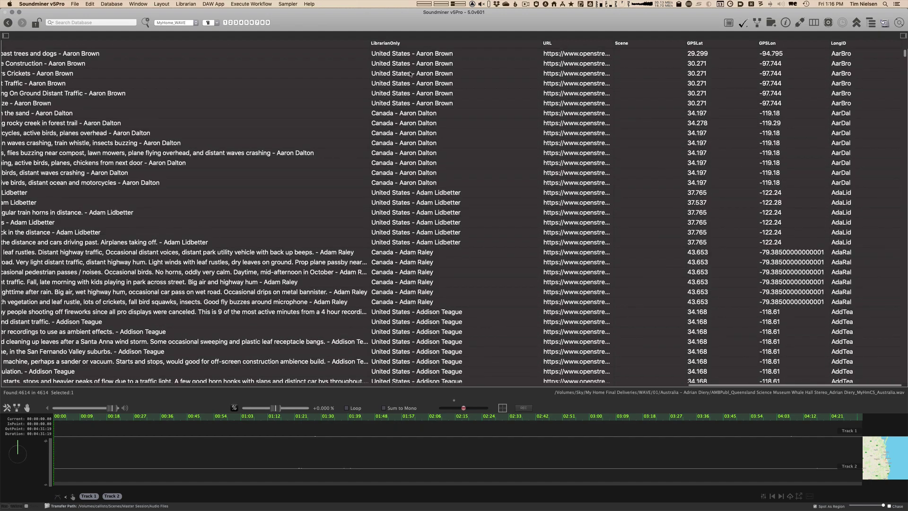
{"action": "scroll", "coordinate": [426, 123], "scroll_direction": "down", "scroll_amount": 1}
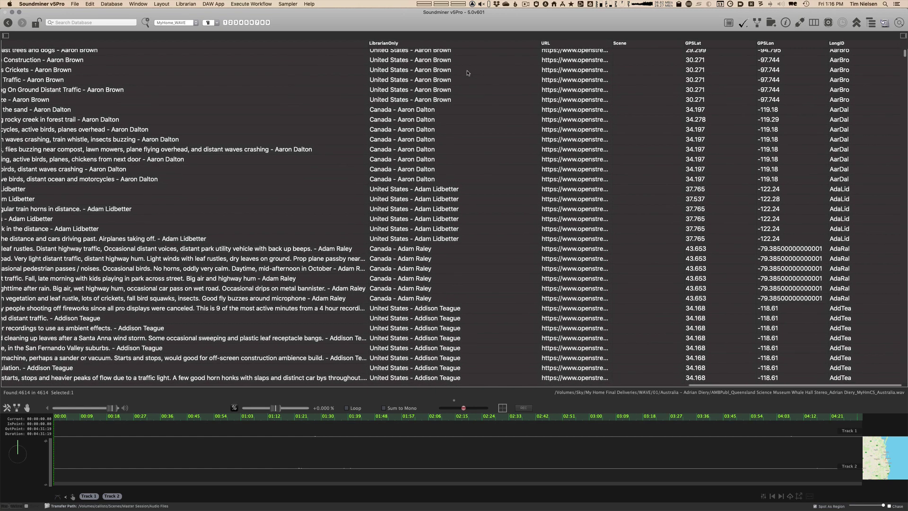
{"action": "left_click", "coordinate": [573, 81]}
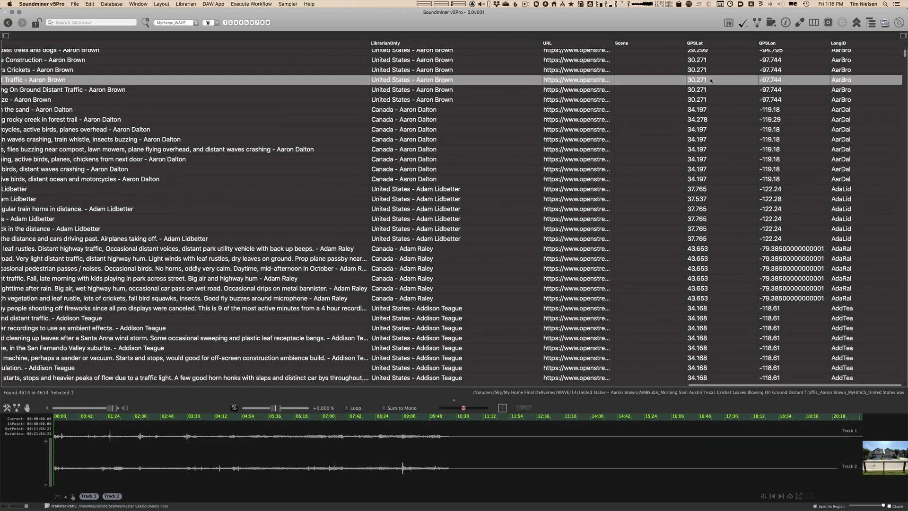
- Show the Metadata panel beside a wider list at the GPS columns, then pick a Canada recording
{"action": "left_click", "coordinate": [903, 37]}
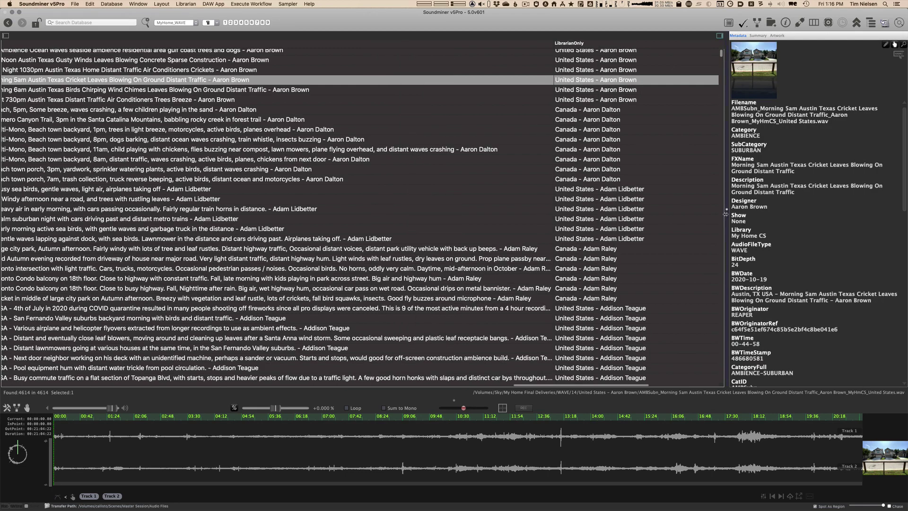
{"action": "left_click_drag", "start_coordinate": [726, 209], "coordinate": [751, 209]}
{"action": "scroll", "coordinate": [436, 112], "scroll_direction": "right", "scroll_amount": 10}
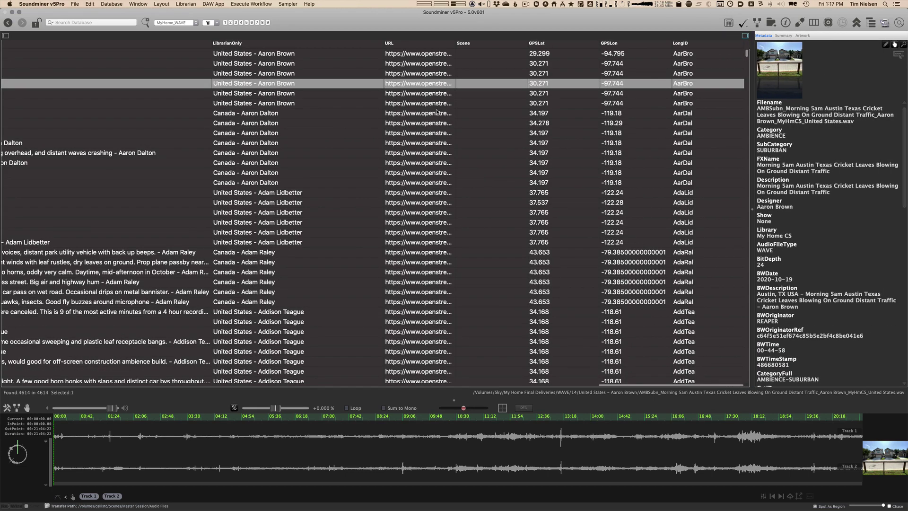
{"action": "left_click", "coordinate": [423, 116]}
{"action": "key", "text": "Down"}
{"action": "key", "text": "Down"}
{"action": "key", "text": "Down"}
{"action": "key", "text": "Down"}
{"action": "key", "text": "Down"}
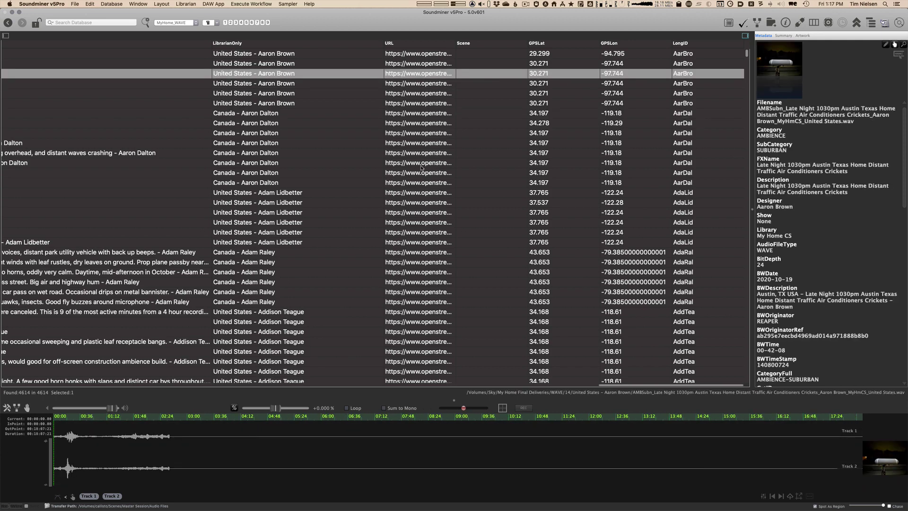
- View the recording's Oxnard-area location on OpenStreetMap in Safari, then close the map
{"action": "left_click", "coordinate": [899, 55]}
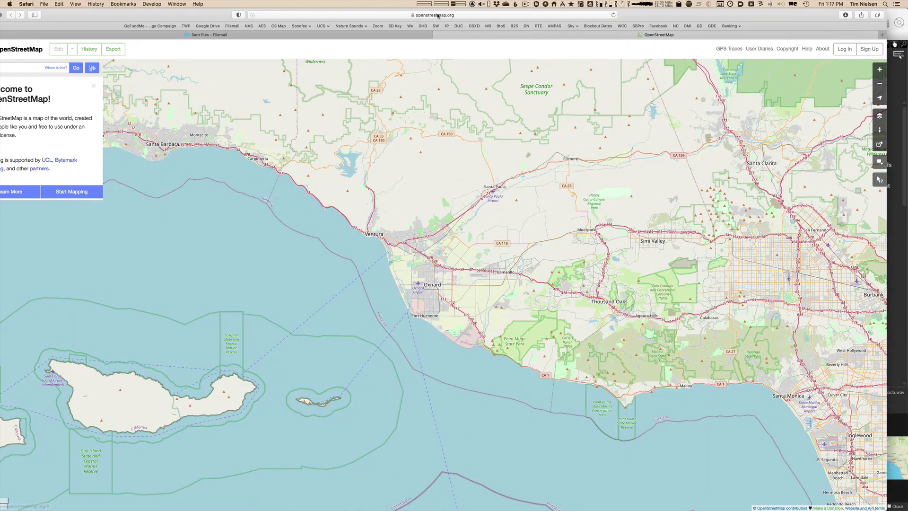
{"action": "key", "text": "super+Tab"}
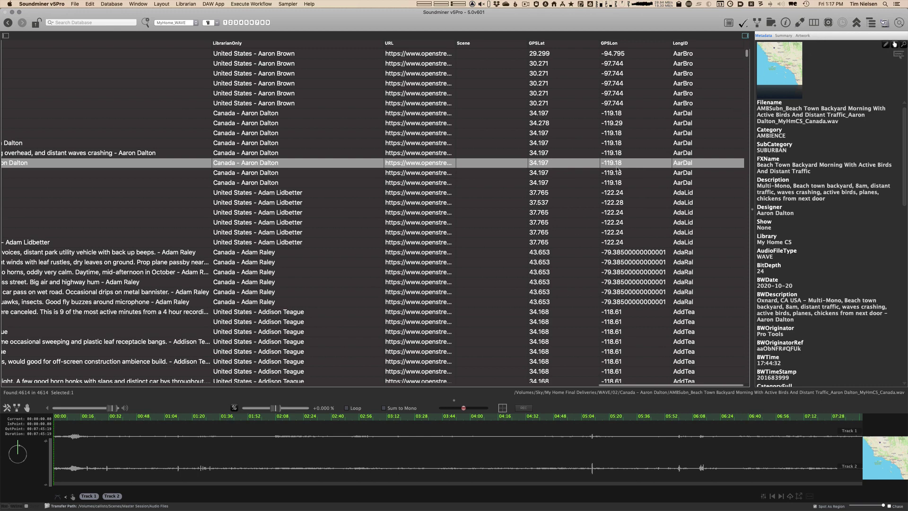
- Step through the Foster City, Toronto balcony, Brisbane Citycat, Brisbane thunderstorm and São Paulo recordings
{"action": "key", "text": "Down"}
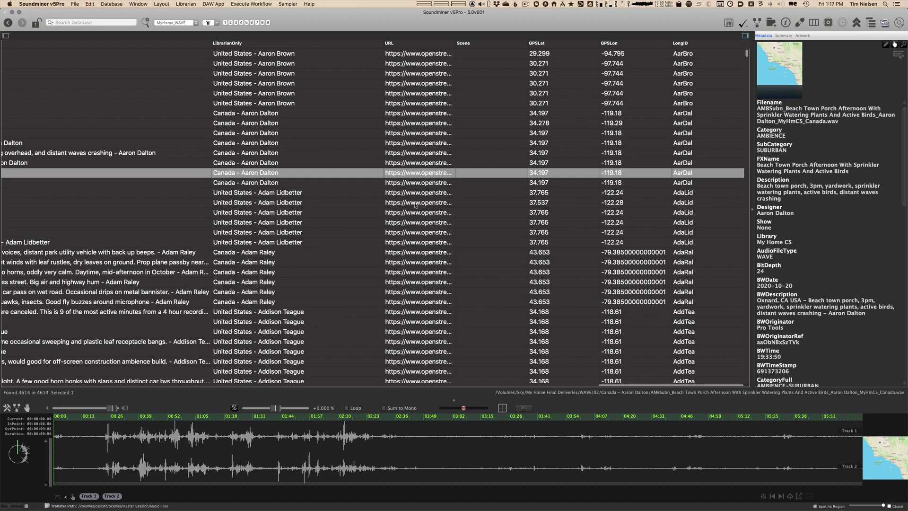
{"action": "left_click", "coordinate": [446, 203]}
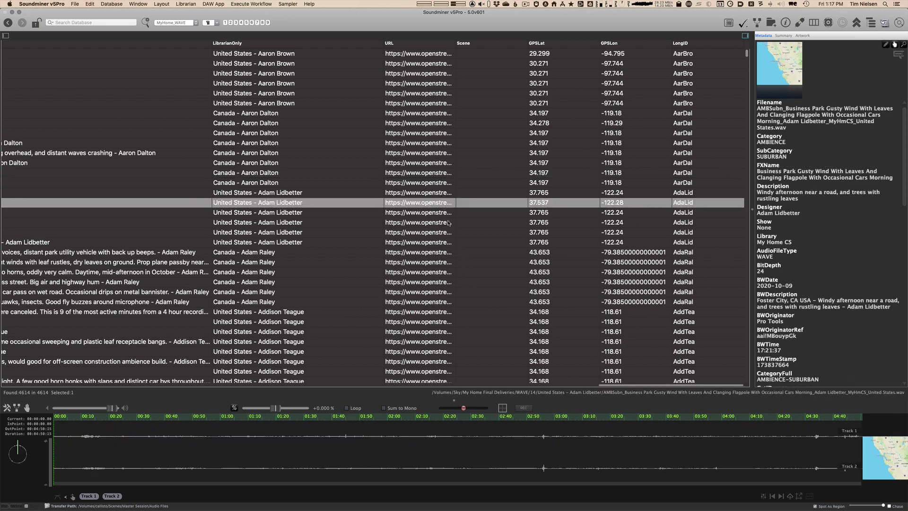
{"action": "left_click", "coordinate": [440, 291]}
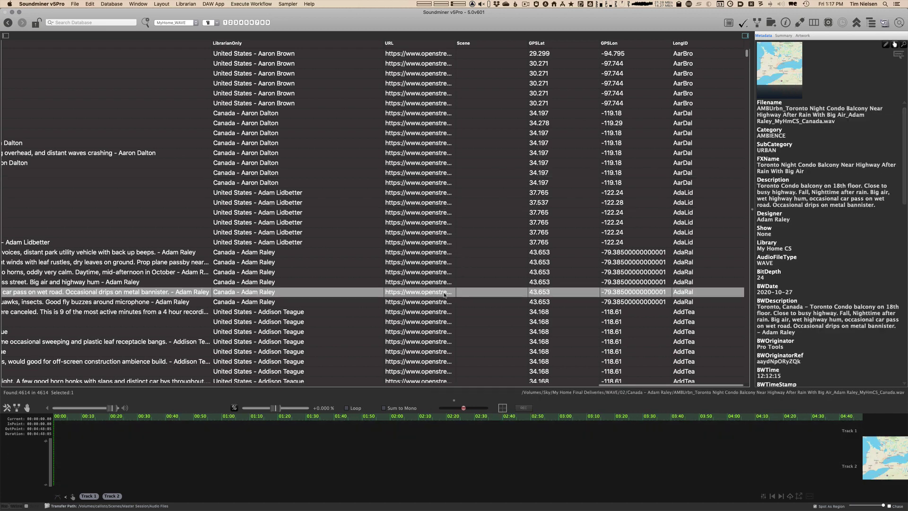
{"action": "scroll", "coordinate": [442, 225], "scroll_direction": "down", "scroll_amount": 5}
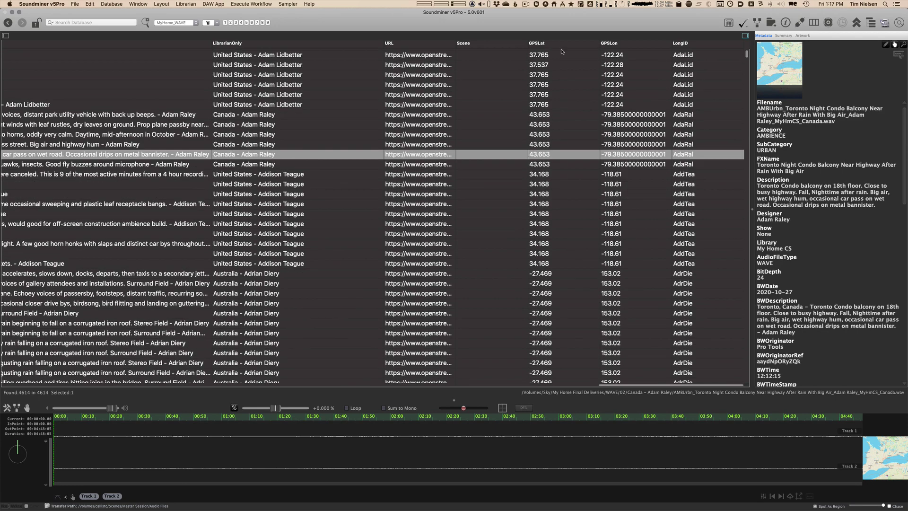
{"action": "left_click", "coordinate": [501, 276]}
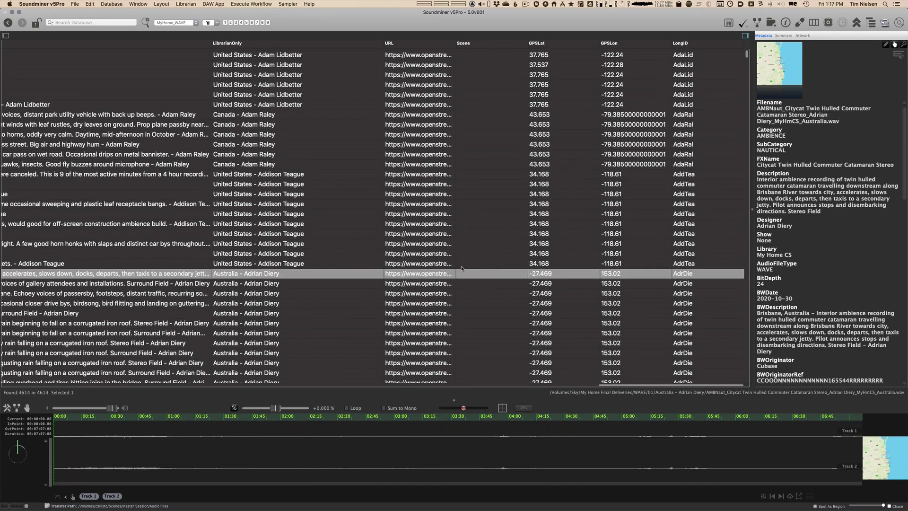
{"action": "scroll", "coordinate": [430, 215], "scroll_direction": "down", "scroll_amount": 5}
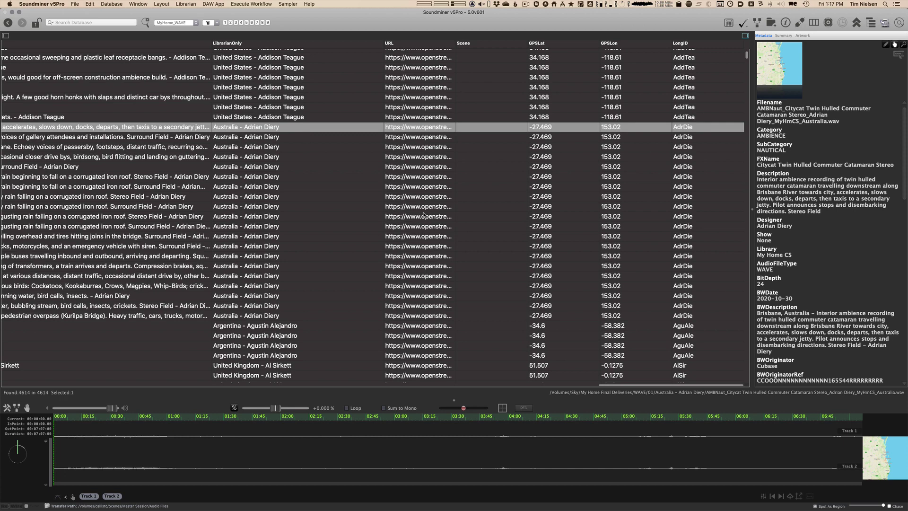
{"action": "left_click", "coordinate": [437, 217]}
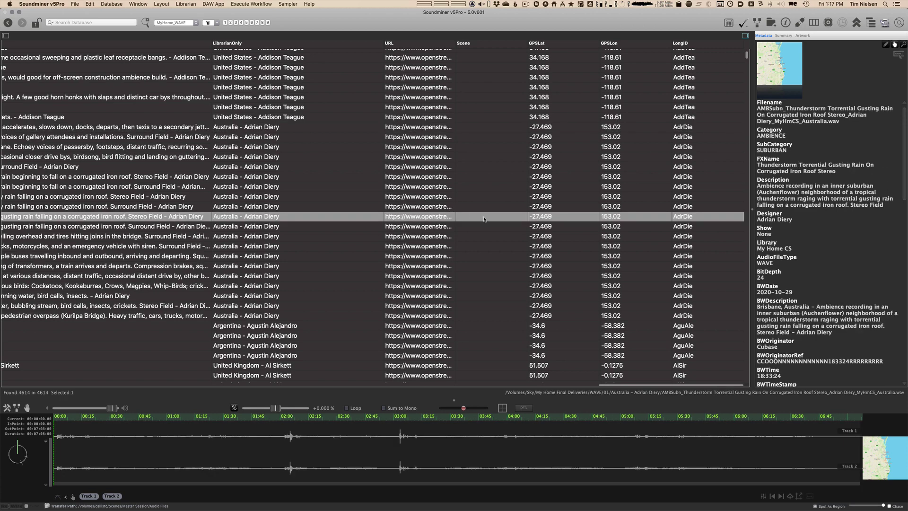
{"action": "scroll", "coordinate": [431, 236], "scroll_direction": "down", "scroll_amount": 8}
{"action": "left_click", "coordinate": [431, 227]}
- View two Russian recordings and a Finland recording, ending on the Northridge hallway water pipe recording
{"action": "scroll", "coordinate": [434, 228], "scroll_direction": "down", "scroll_amount": 1}
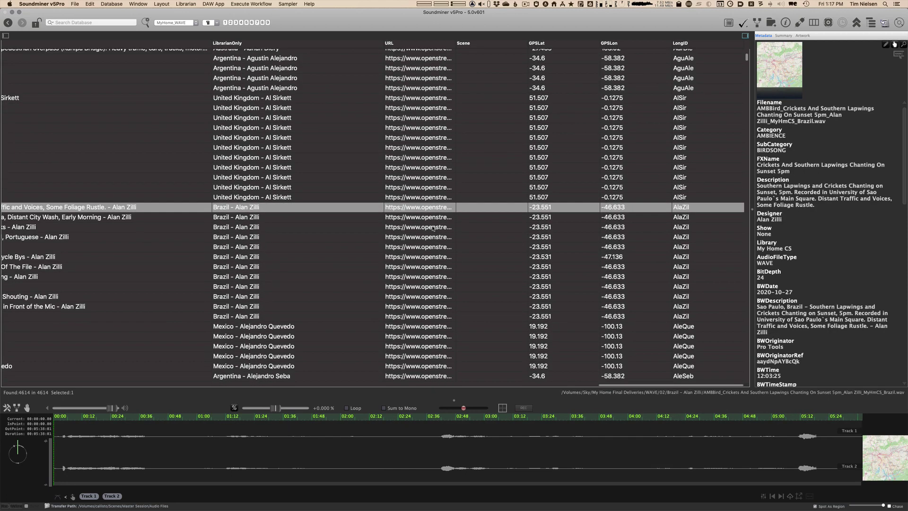
{"action": "scroll", "coordinate": [433, 228], "scroll_direction": "down", "scroll_amount": 10}
{"action": "left_click", "coordinate": [433, 233]}
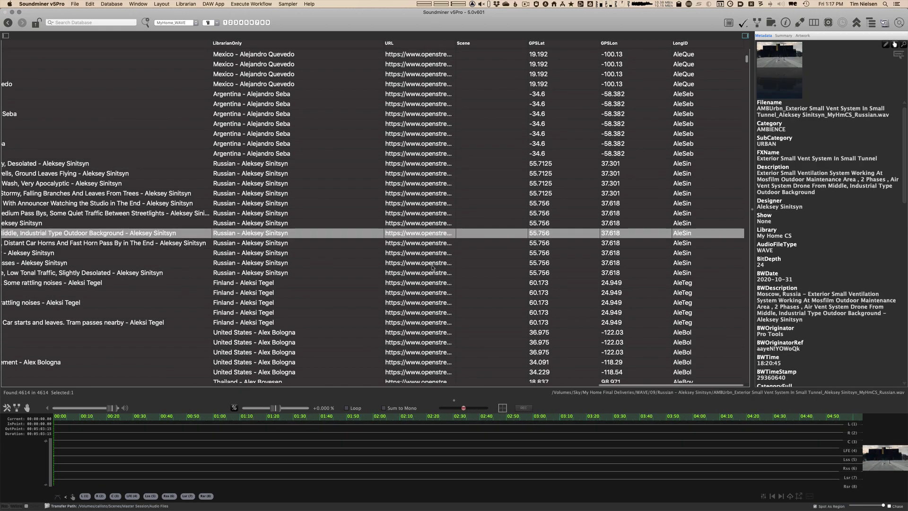
{"action": "left_click", "coordinate": [433, 263]}
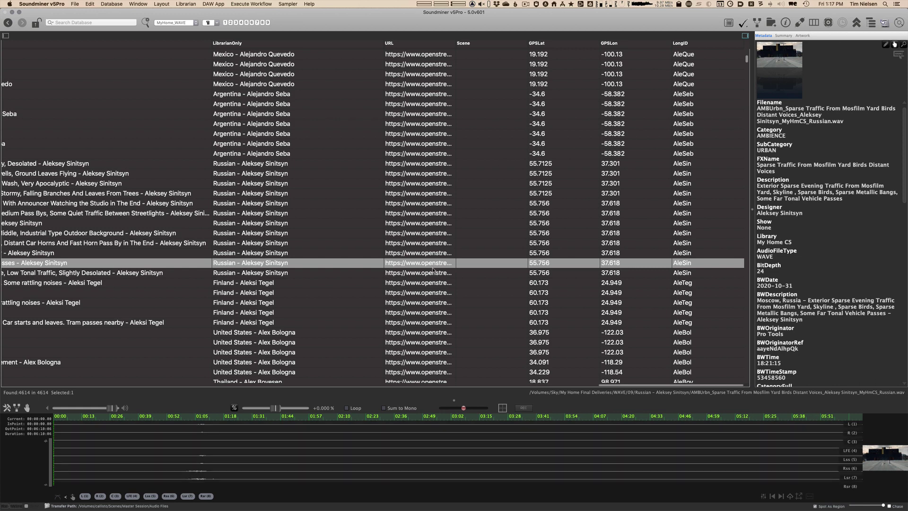
{"action": "scroll", "coordinate": [433, 271], "scroll_direction": "down", "scroll_amount": 8}
{"action": "left_click", "coordinate": [428, 237]}
{"action": "left_click", "coordinate": [430, 296]}
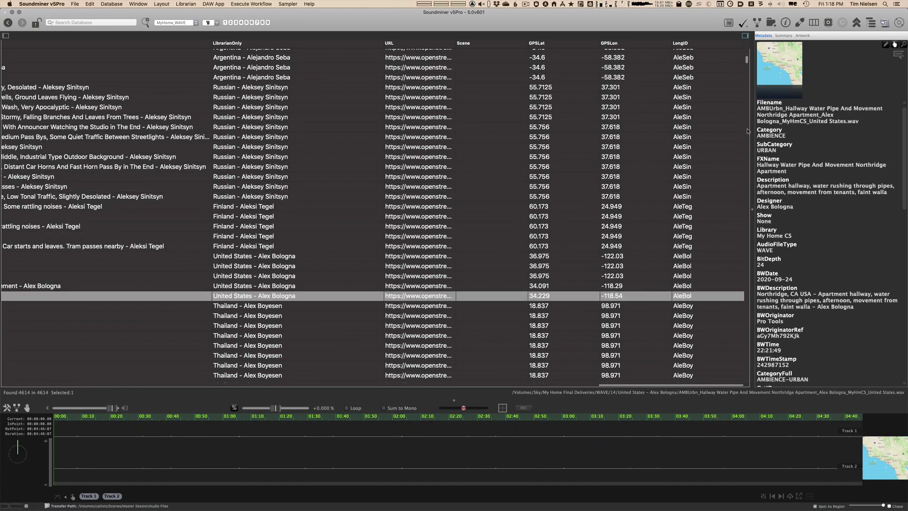
- Browse the Artwork gallery of location photos and maps in an enlarged grid, then close it
{"action": "left_click", "coordinate": [803, 36]}
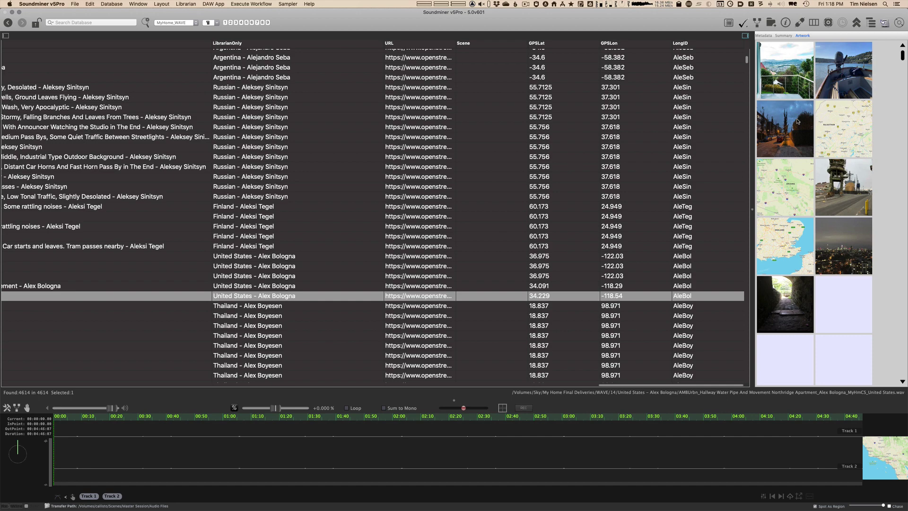
{"action": "left_click_drag", "start_coordinate": [750, 209], "coordinate": [491, 209]}
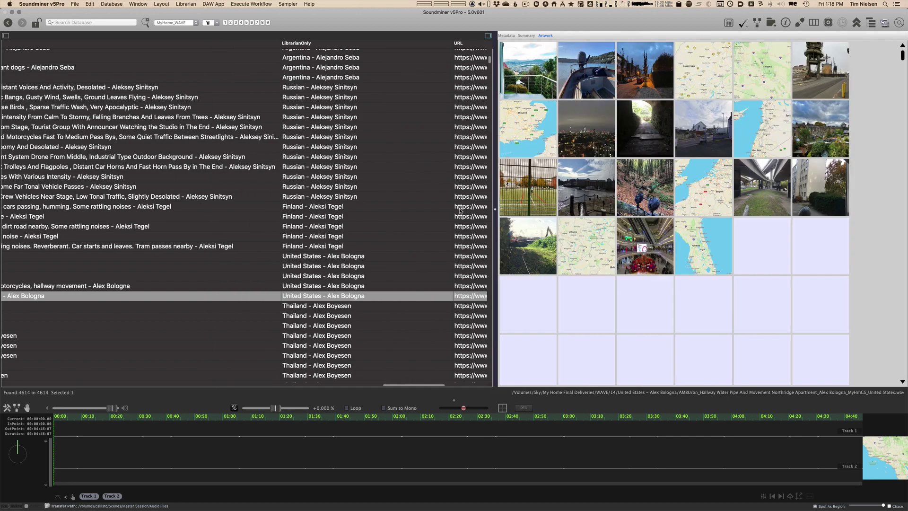
{"action": "scroll", "coordinate": [676, 94], "scroll_direction": "down", "scroll_amount": 2}
{"action": "scroll", "coordinate": [676, 93], "scroll_direction": "down", "scroll_amount": 10}
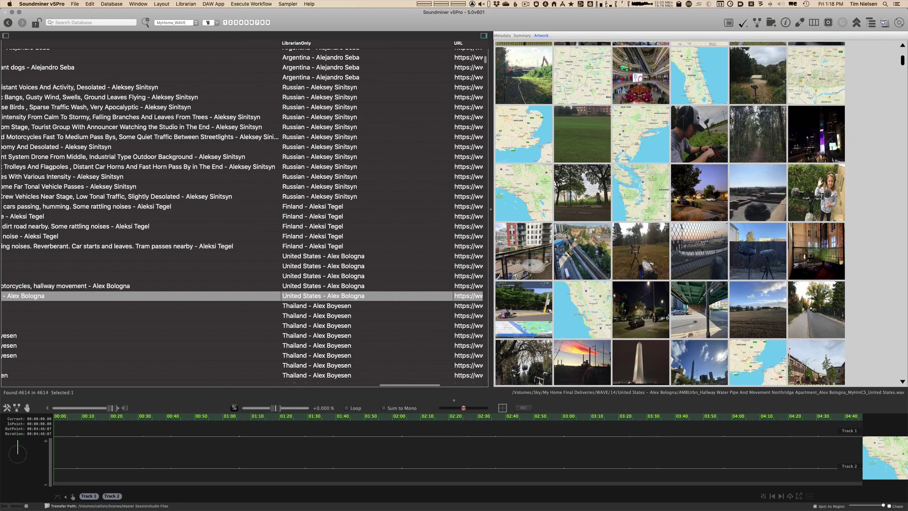
{"action": "scroll", "coordinate": [670, 122], "scroll_direction": "down", "scroll_amount": 10}
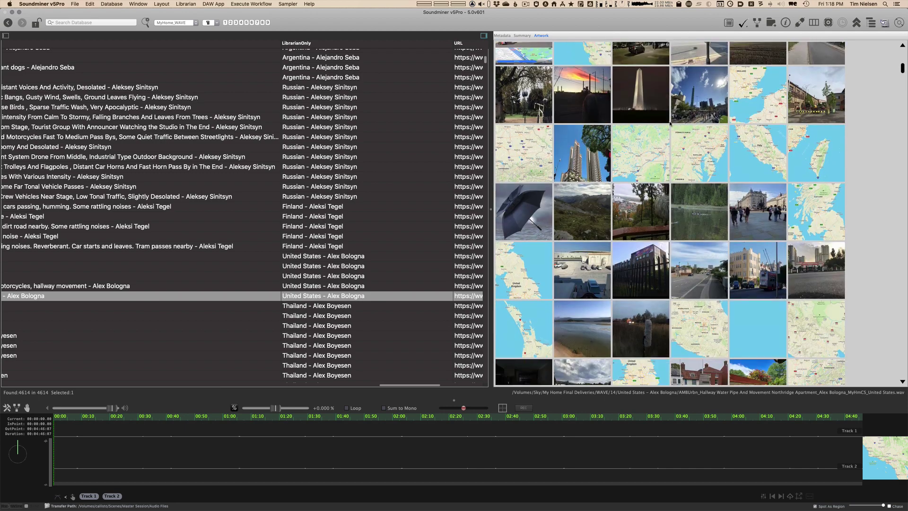
{"action": "left_click", "coordinate": [484, 36]}
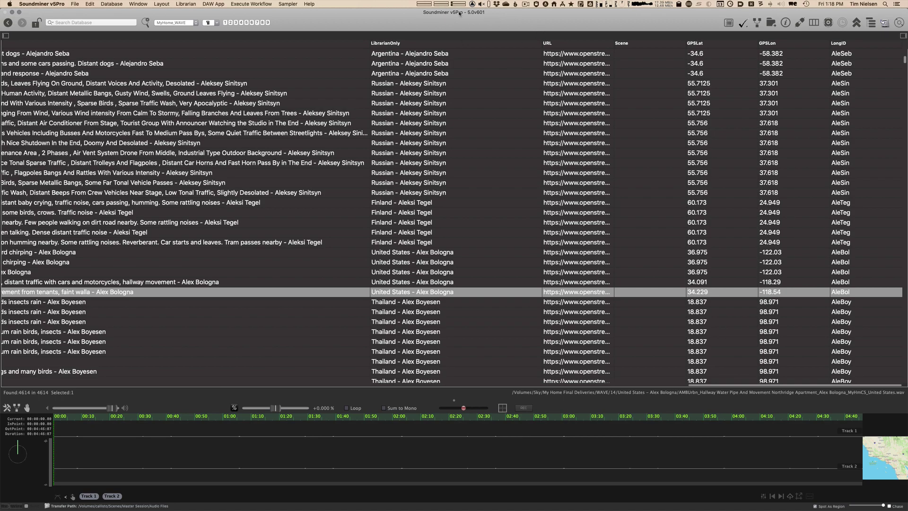
- Show the Linked Filter Search with the Location country list expanded
{"action": "scroll", "coordinate": [507, 138], "scroll_direction": "left", "scroll_amount": 10}
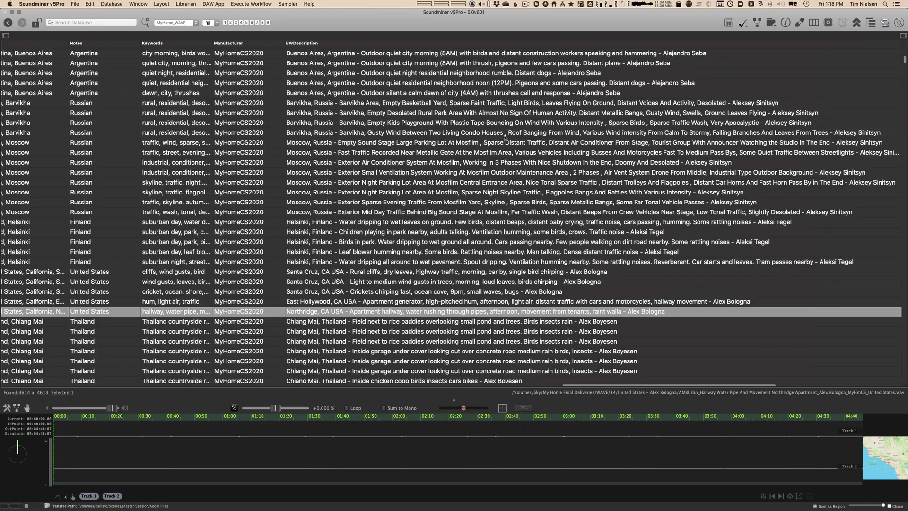
{"action": "scroll", "coordinate": [506, 138], "scroll_direction": "left", "scroll_amount": 10}
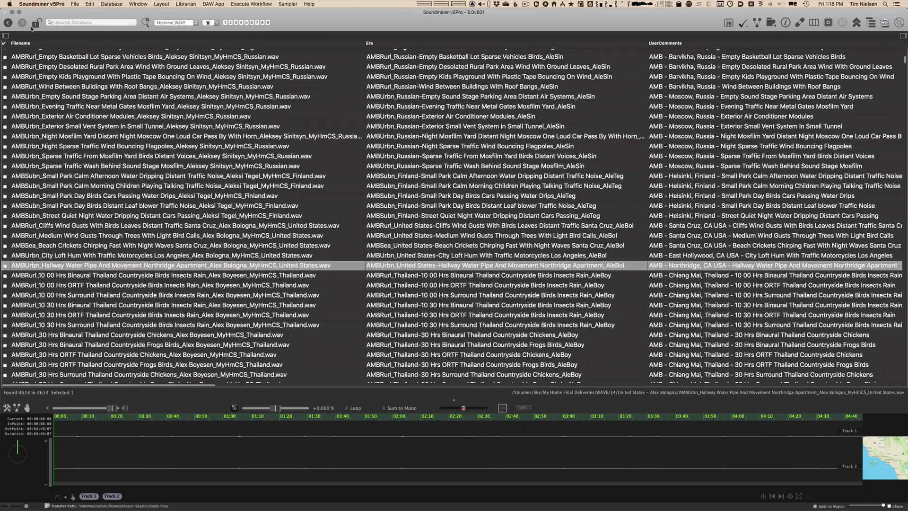
{"action": "left_click", "coordinate": [6, 36]}
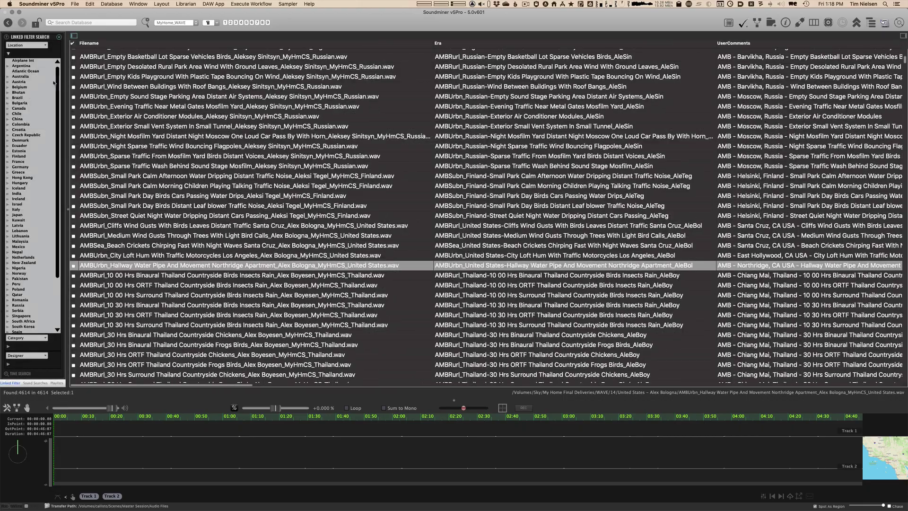
{"action": "left_click", "coordinate": [8, 54]}
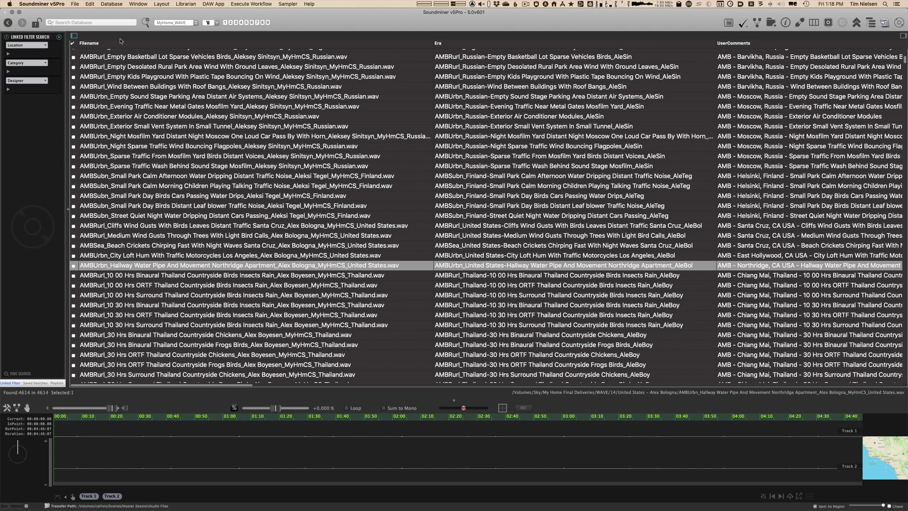
{"action": "left_click", "coordinate": [8, 54]}
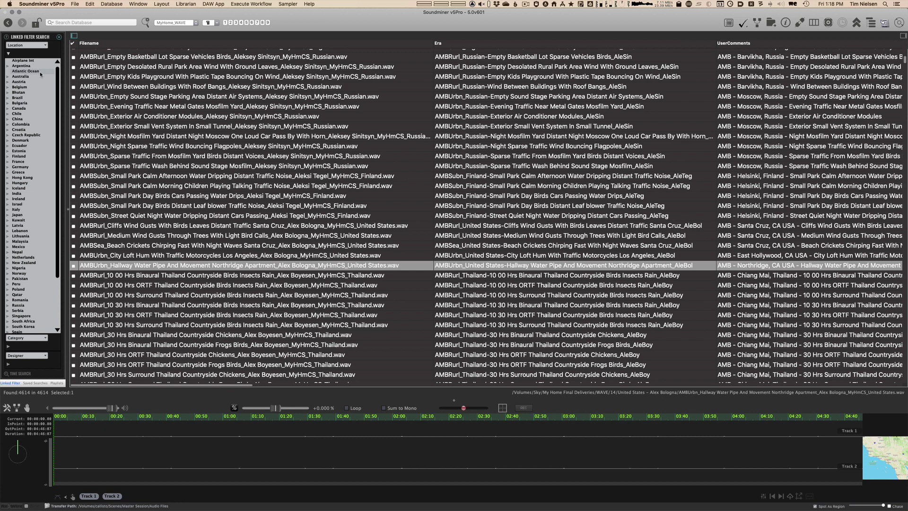
{"action": "left_click_drag", "start_coordinate": [58, 75], "coordinate": [59, 124]}
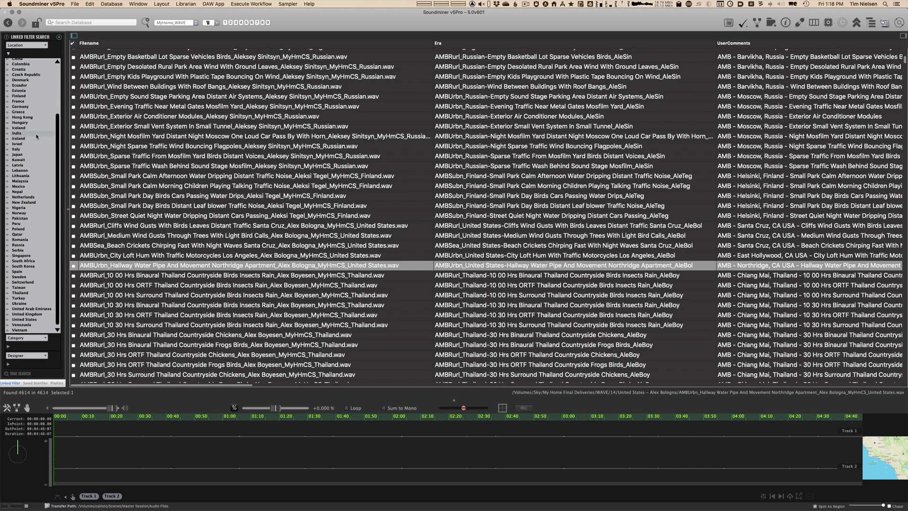
- Filter the recordings to Germany, then to Berlin and Hamburg
{"action": "left_click", "coordinate": [34, 106]}
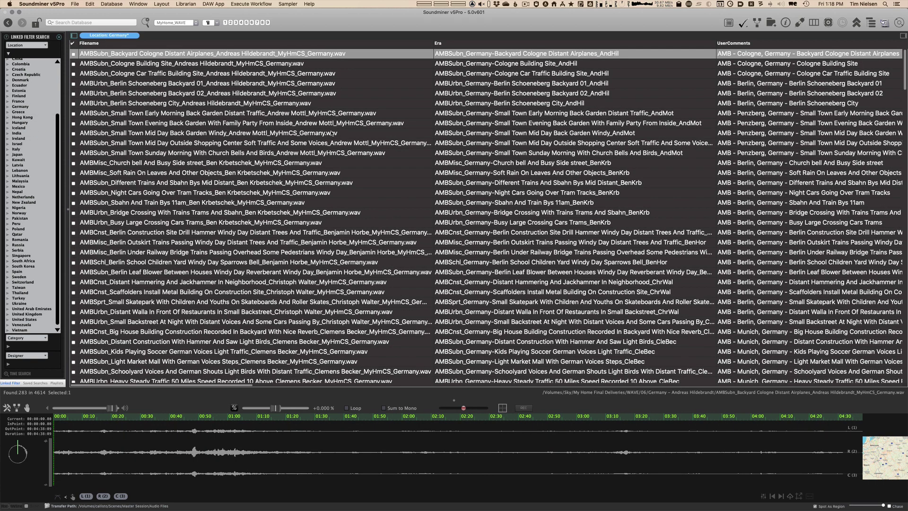
{"action": "scroll", "coordinate": [445, 74], "scroll_direction": "down", "scroll_amount": 15}
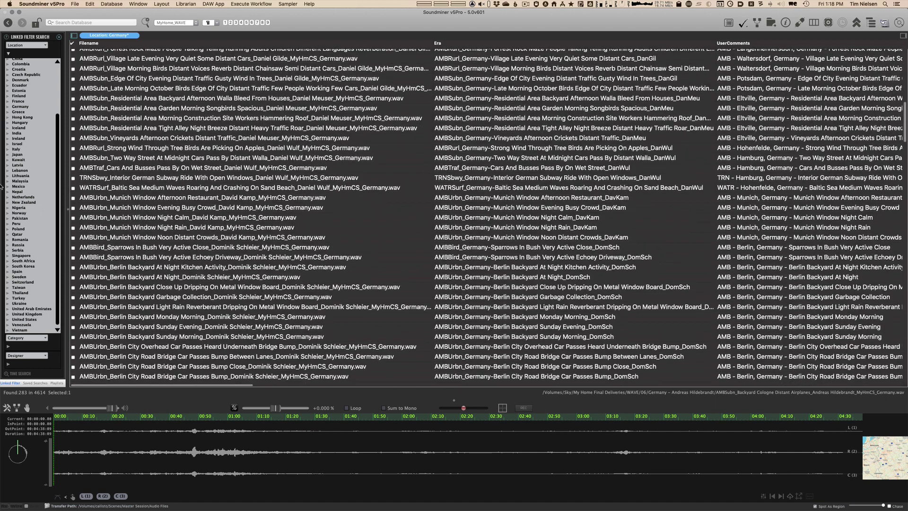
{"action": "left_click", "coordinate": [7, 107]}
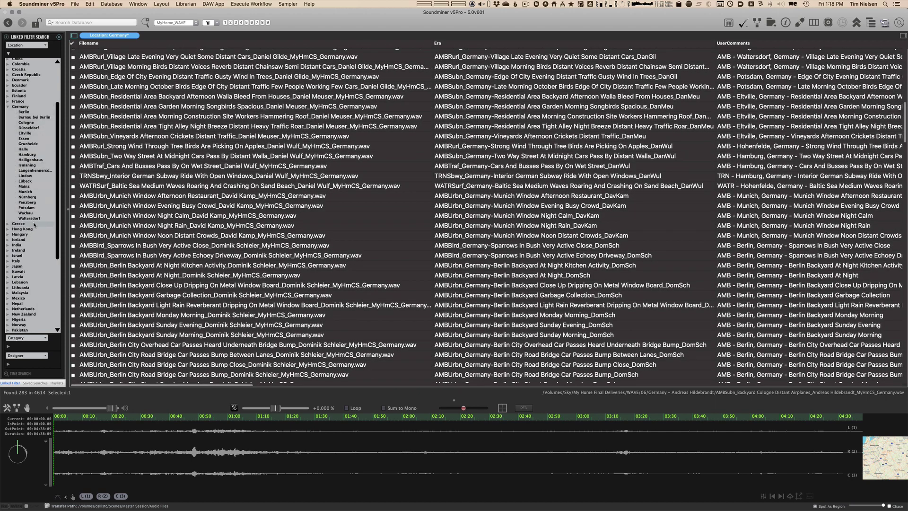
{"action": "left_click", "coordinate": [24, 111]}
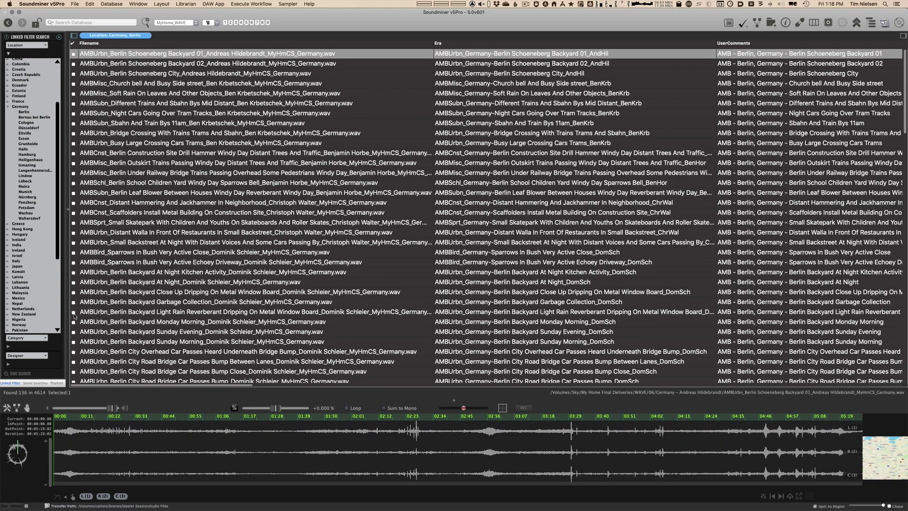
{"action": "left_click", "coordinate": [27, 154]}
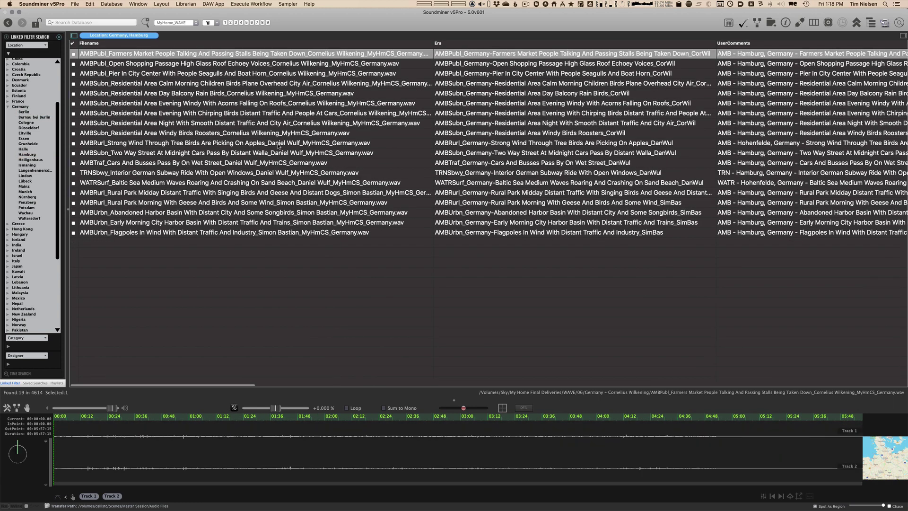
{"action": "left_click", "coordinate": [7, 107]}
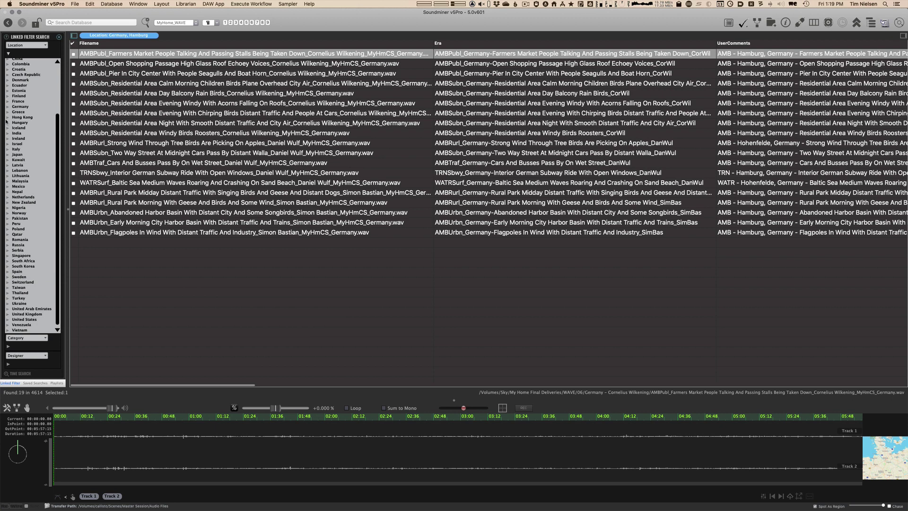
- Filter to Denmark > Copenhagen, then Estonia > Tallinn, leaving 5 recordings
{"action": "scroll", "coordinate": [6, 120], "scroll_direction": "up", "scroll_amount": 5}
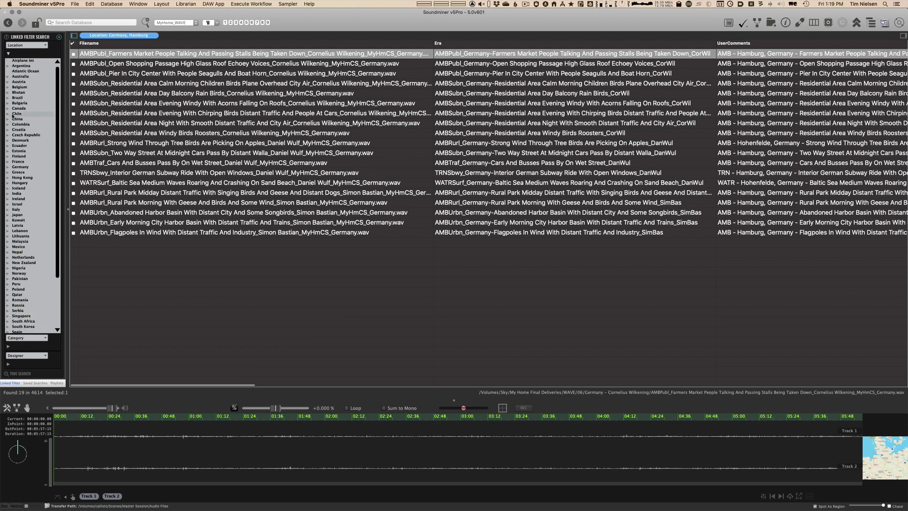
{"action": "left_click", "coordinate": [8, 141]}
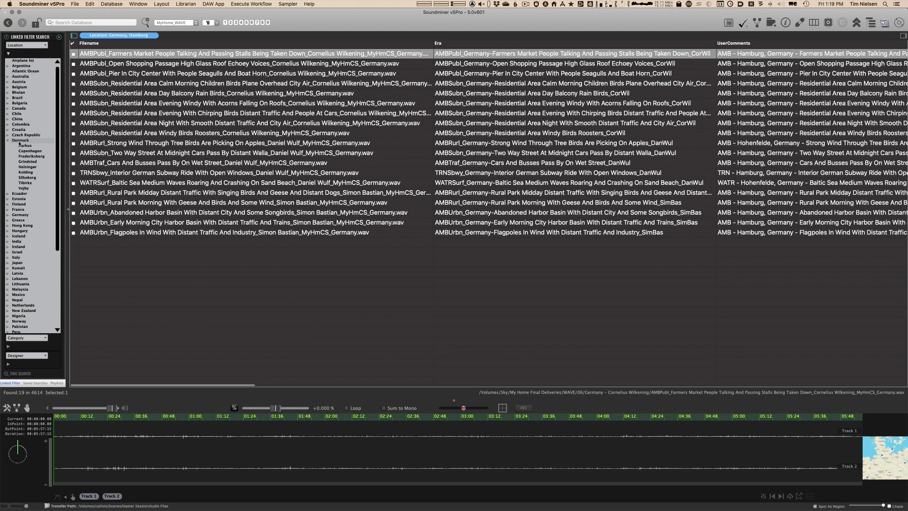
{"action": "left_click", "coordinate": [32, 151]}
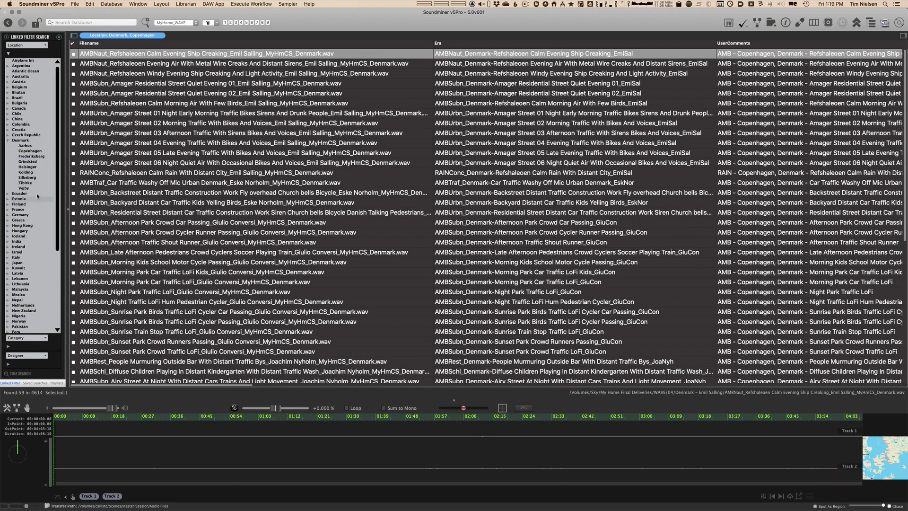
{"action": "left_click", "coordinate": [7, 198]}
{"action": "left_click", "coordinate": [21, 204]}
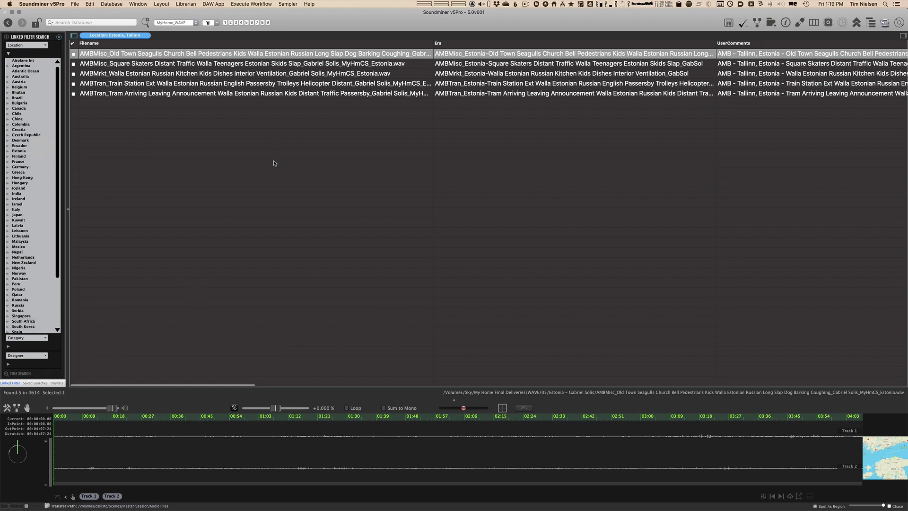
- Hide the Linked Filter Search and clear the location filter so all 4614 recordings show
{"action": "key", "text": "super+shift+l"}
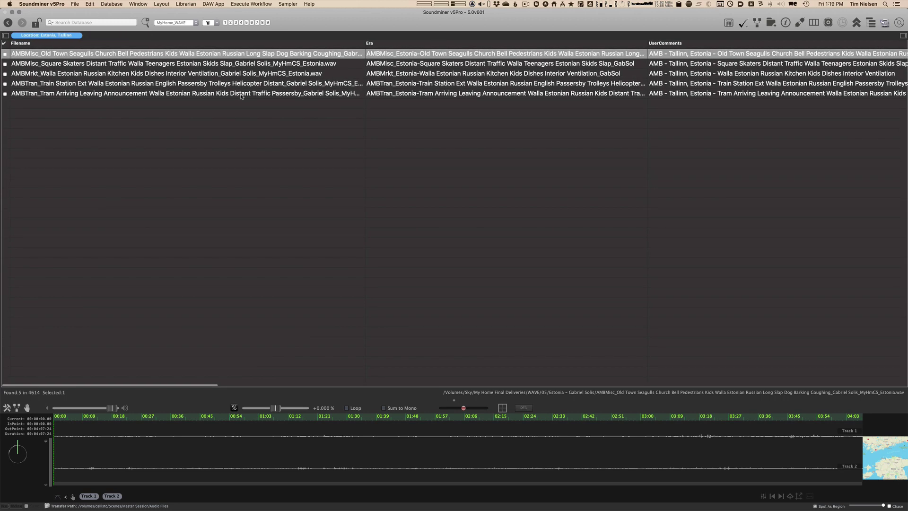
{"action": "key", "text": "super+shift+a"}
{"action": "scroll", "coordinate": [235, 169], "scroll_direction": "right", "scroll_amount": 10}
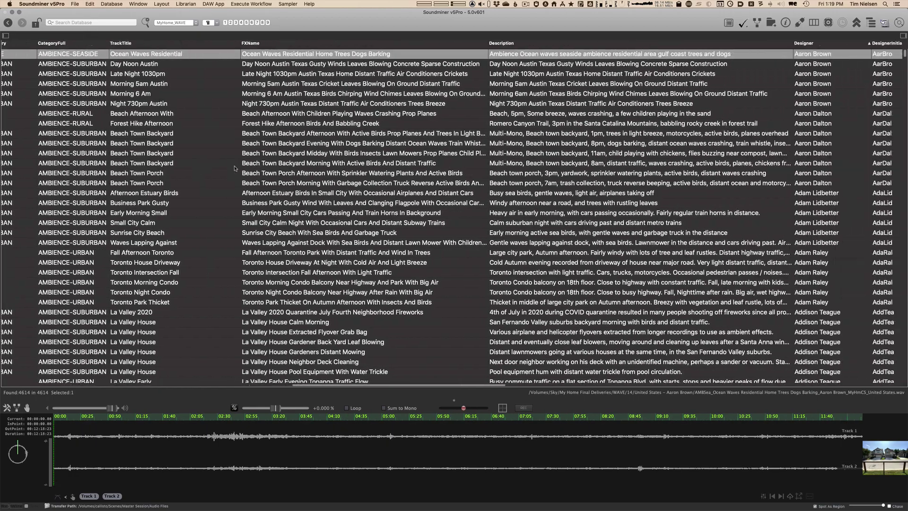
{"action": "scroll", "coordinate": [235, 169], "scroll_direction": "right", "scroll_amount": 15}
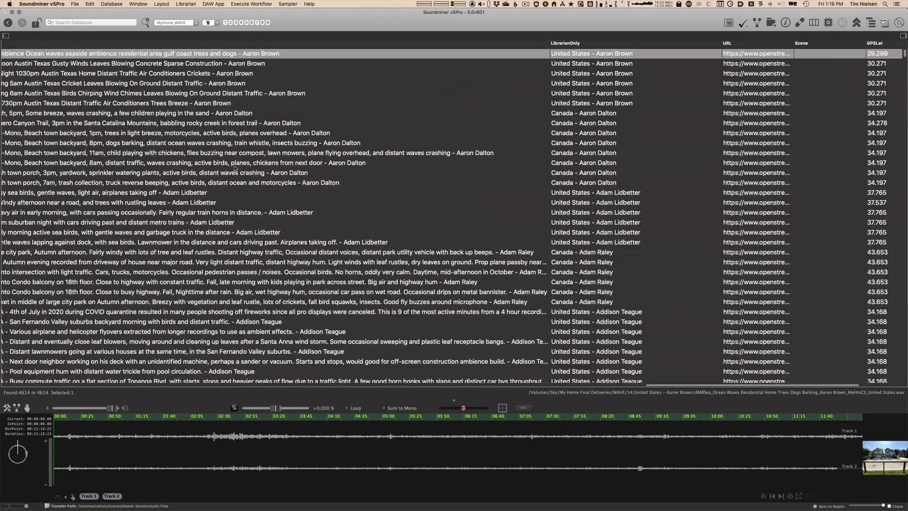
{"action": "scroll", "coordinate": [235, 168], "scroll_direction": "right", "scroll_amount": 5}
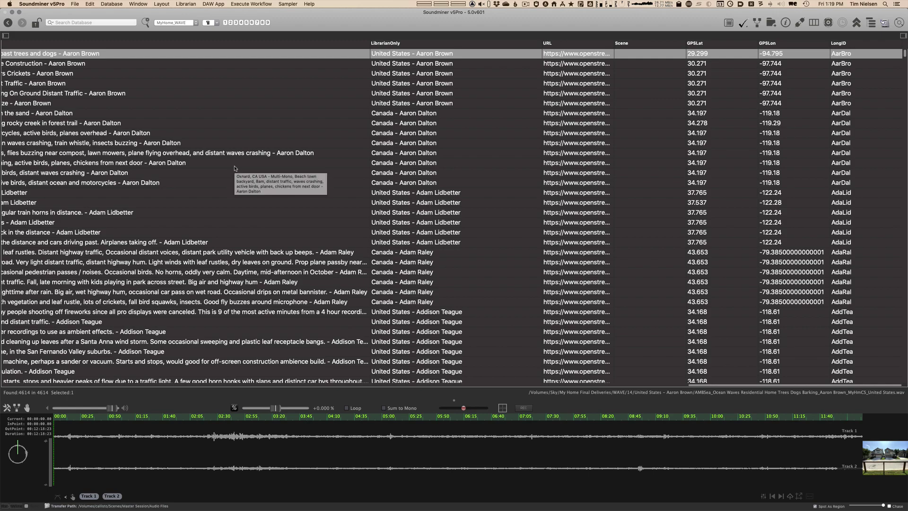
{"action": "scroll", "coordinate": [234, 169], "scroll_direction": "left", "scroll_amount": 20}
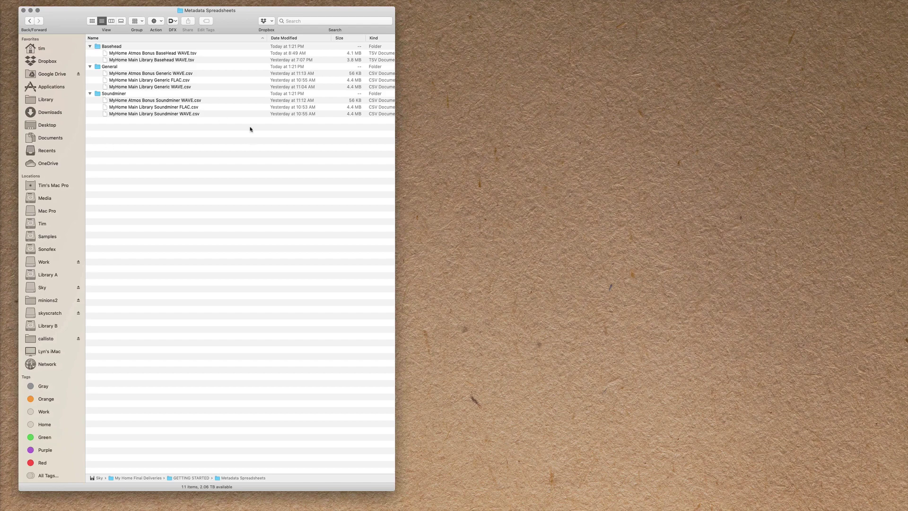
- Select MyHome Main Library Soundminer WAVE.csv in the Soundminer folder and bring up its context menu
{"action": "left_click", "coordinate": [214, 114]}
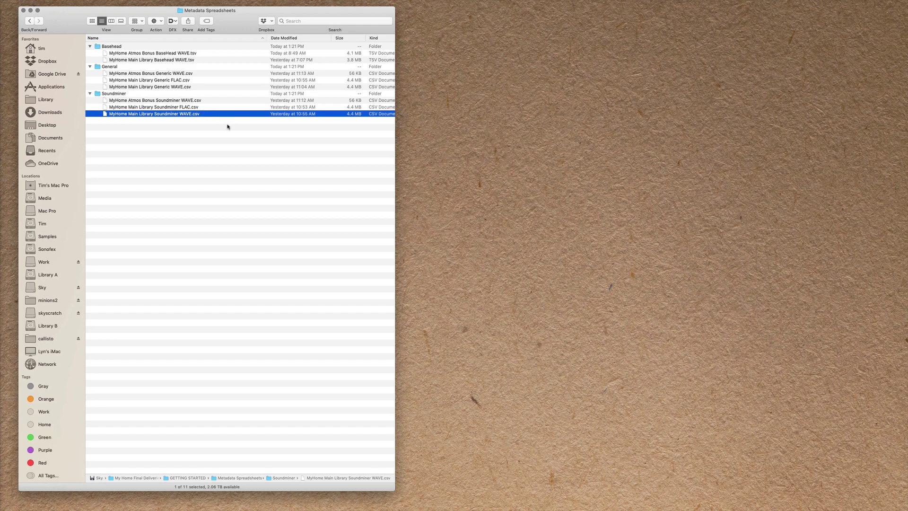
{"action": "left_click", "coordinate": [147, 101]}
{"action": "left_click", "coordinate": [217, 95]}
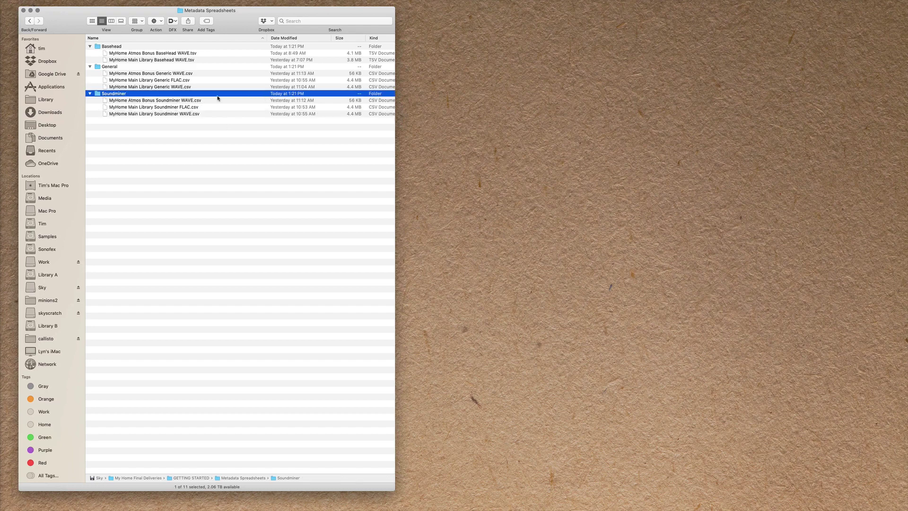
{"action": "left_click", "coordinate": [218, 100]}
{"action": "left_click", "coordinate": [175, 113]}
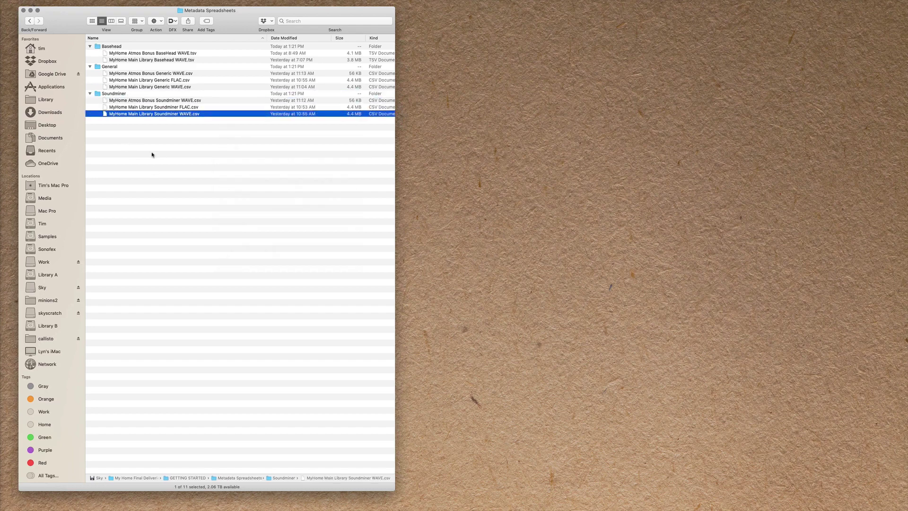
{"action": "right_click", "coordinate": [205, 115]}
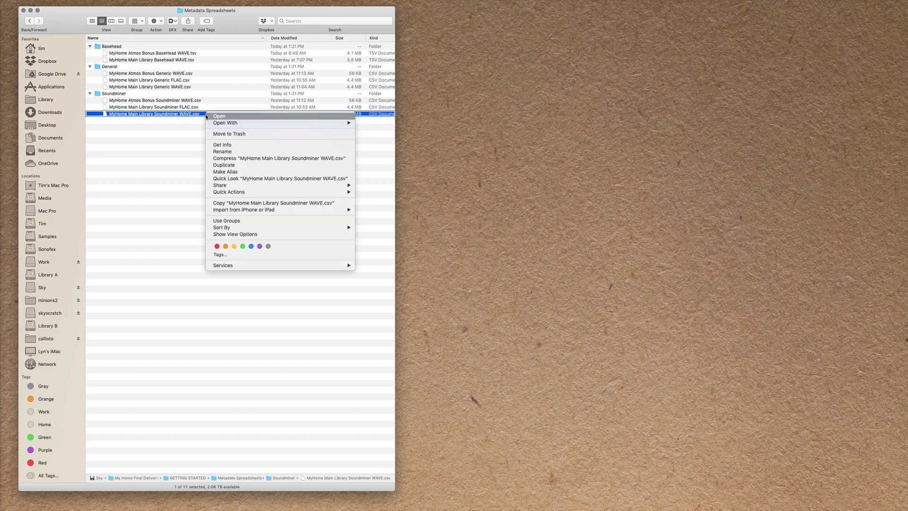
- Open MyHome Main Library Soundminer WAVE.csv in Numbers and select the imported table
{"action": "mouse_move", "coordinate": [210, 123]}
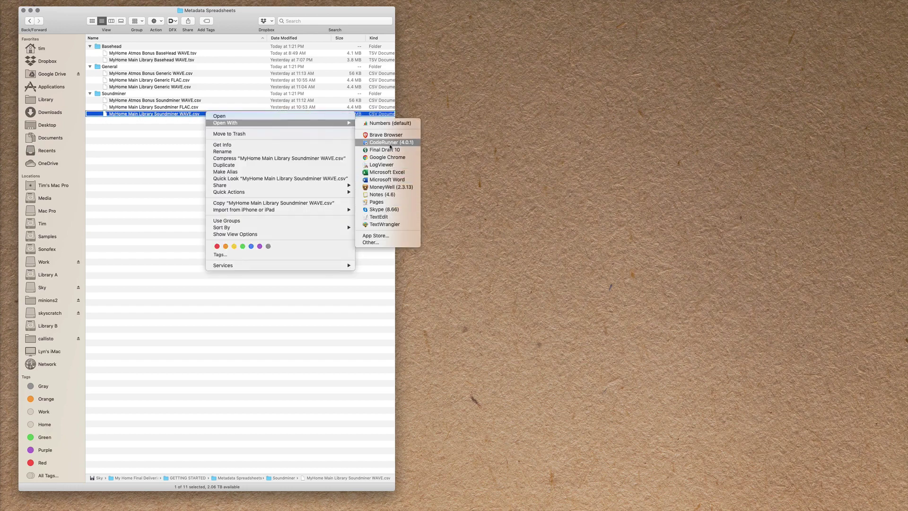
{"action": "left_click", "coordinate": [388, 123]}
{"action": "left_click", "coordinate": [326, 97]}
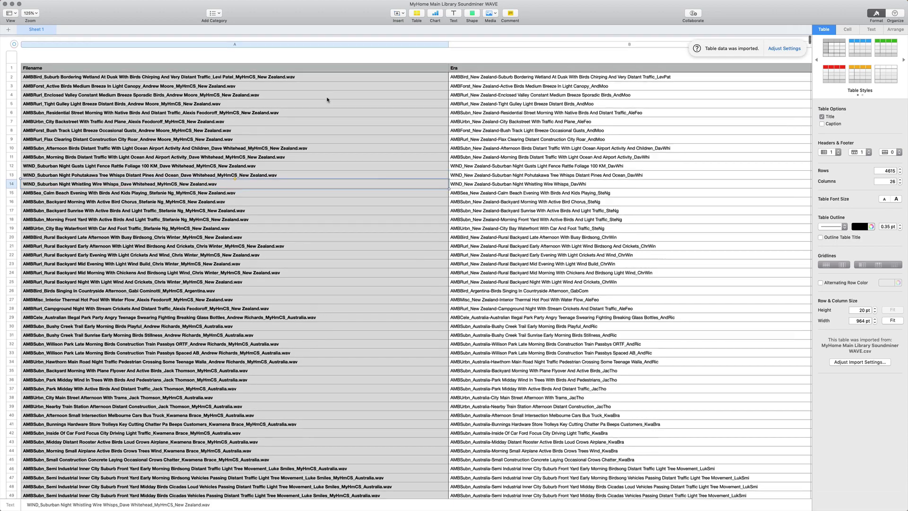
- Scroll right across the metadata columns from Filename to GPSLon, then back toward the start
{"action": "scroll", "coordinate": [327, 100], "scroll_direction": "right", "scroll_amount": 15}
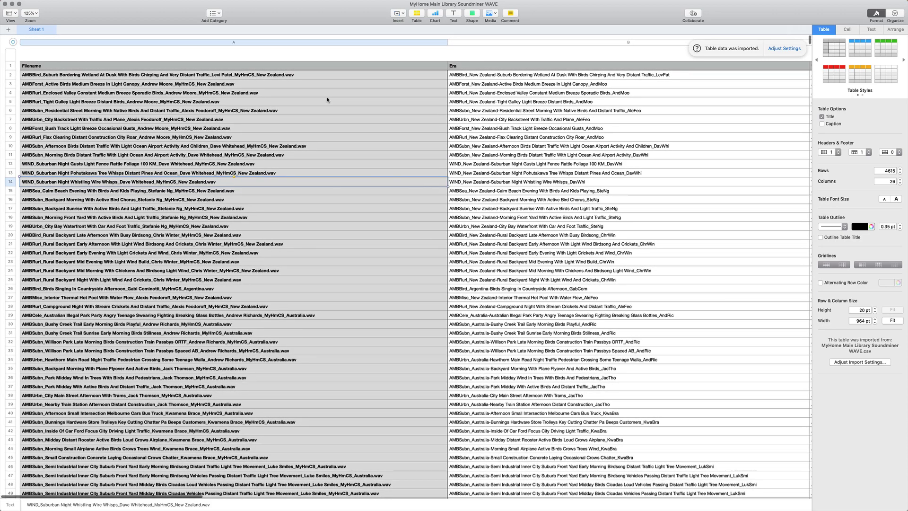
{"action": "scroll", "coordinate": [328, 100], "scroll_direction": "right", "scroll_amount": 15}
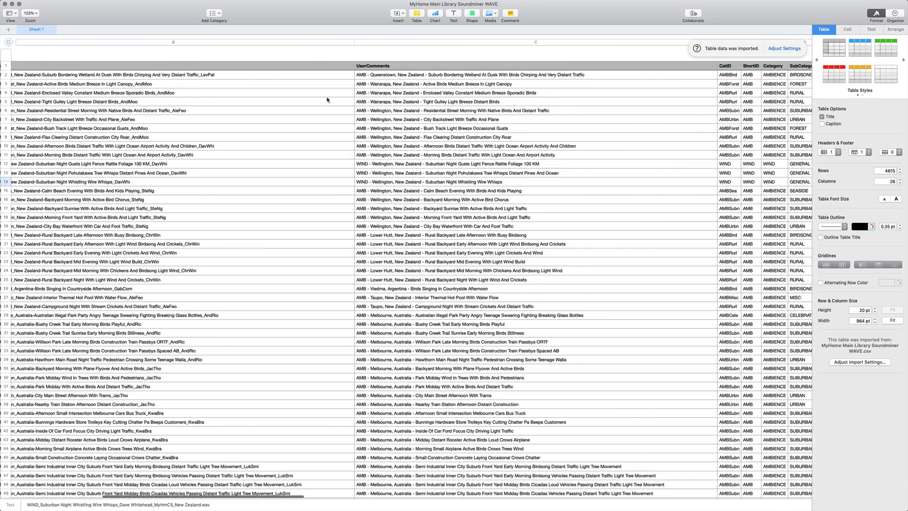
{"action": "scroll", "coordinate": [327, 100], "scroll_direction": "right", "scroll_amount": 15}
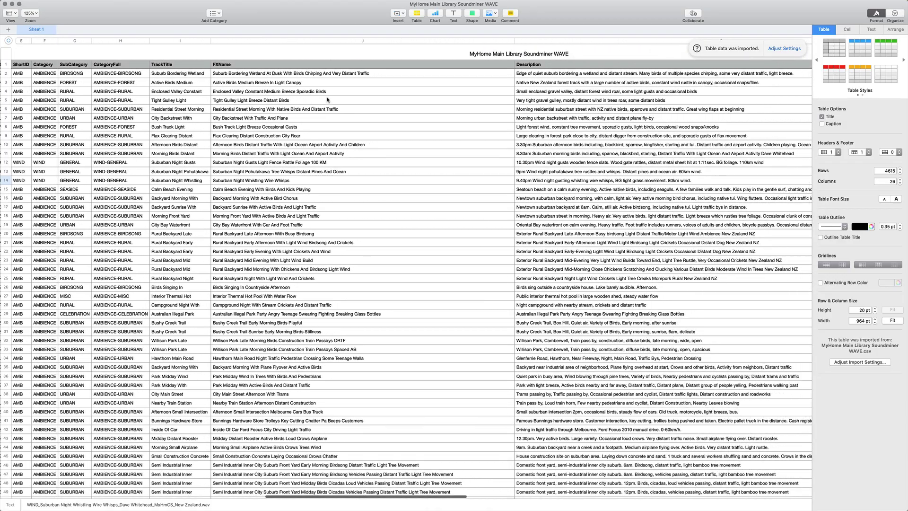
{"action": "scroll", "coordinate": [327, 100], "scroll_direction": "right", "scroll_amount": 15}
{"action": "scroll", "coordinate": [327, 100], "scroll_direction": "right", "scroll_amount": 15}
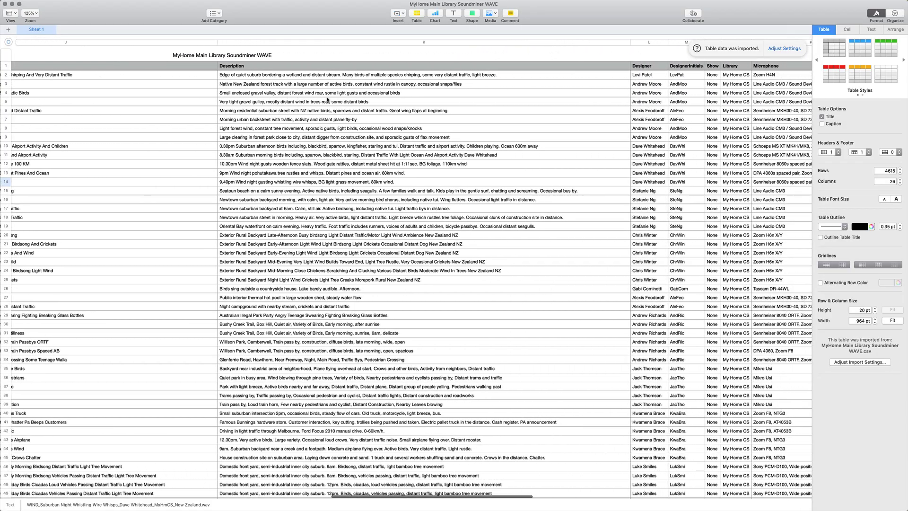
{"action": "scroll", "coordinate": [328, 100], "scroll_direction": "right", "scroll_amount": 15}
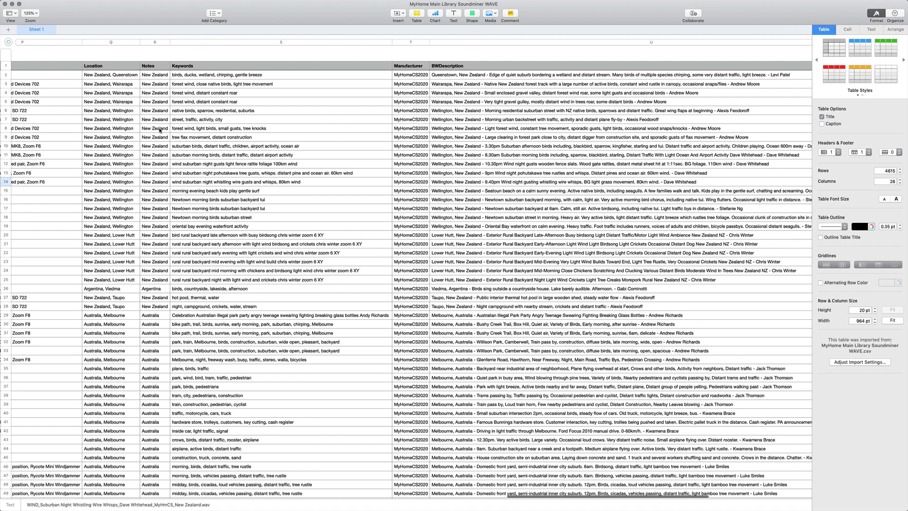
{"action": "scroll", "coordinate": [204, 64], "scroll_direction": "right", "scroll_amount": 15}
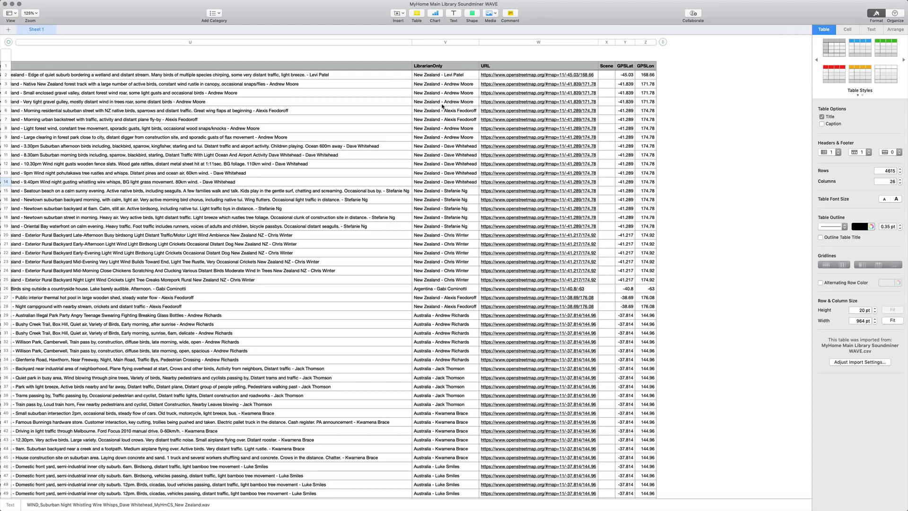
{"action": "scroll", "coordinate": [440, 75], "scroll_direction": "left", "scroll_amount": 15}
{"action": "scroll", "coordinate": [441, 78], "scroll_direction": "left", "scroll_amount": 10}
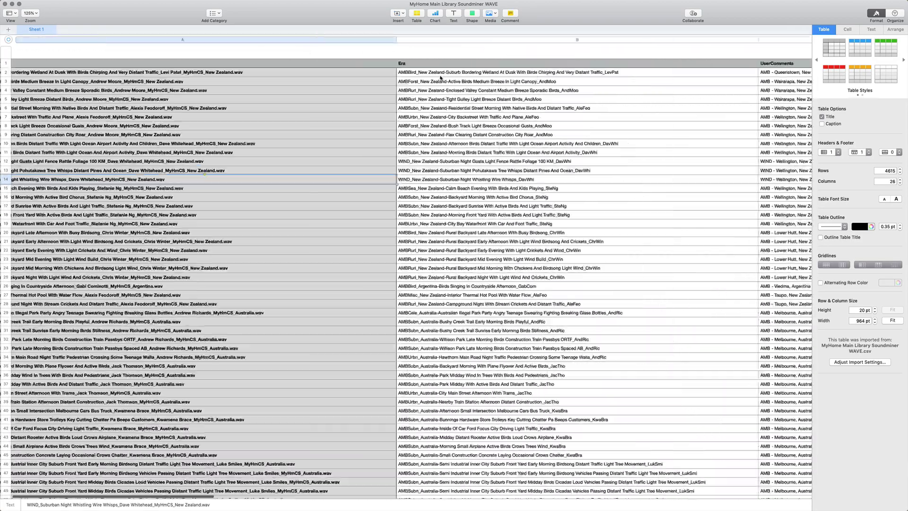
{"action": "scroll", "coordinate": [440, 78], "scroll_direction": "down", "scroll_amount": 10}
{"action": "scroll", "coordinate": [440, 78], "scroll_direction": "down", "scroll_amount": 8}
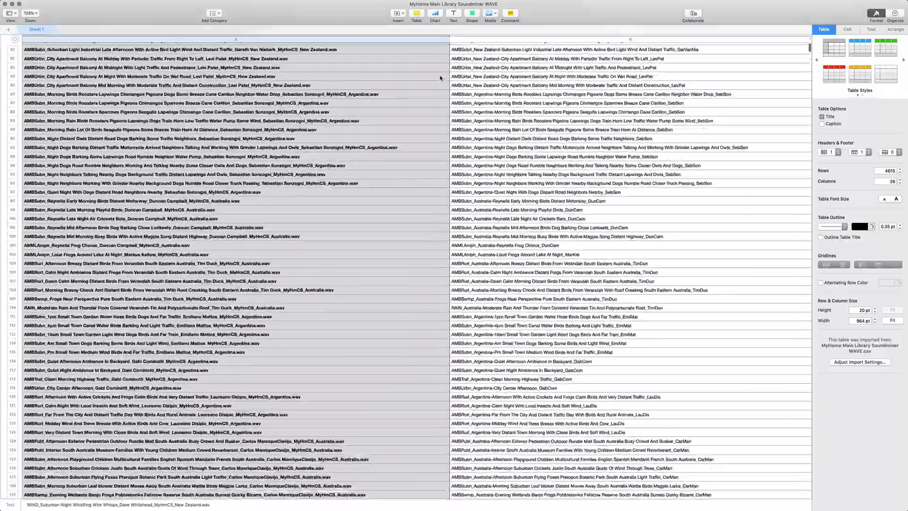
{"action": "scroll", "coordinate": [440, 78], "scroll_direction": "up", "scroll_amount": 20}
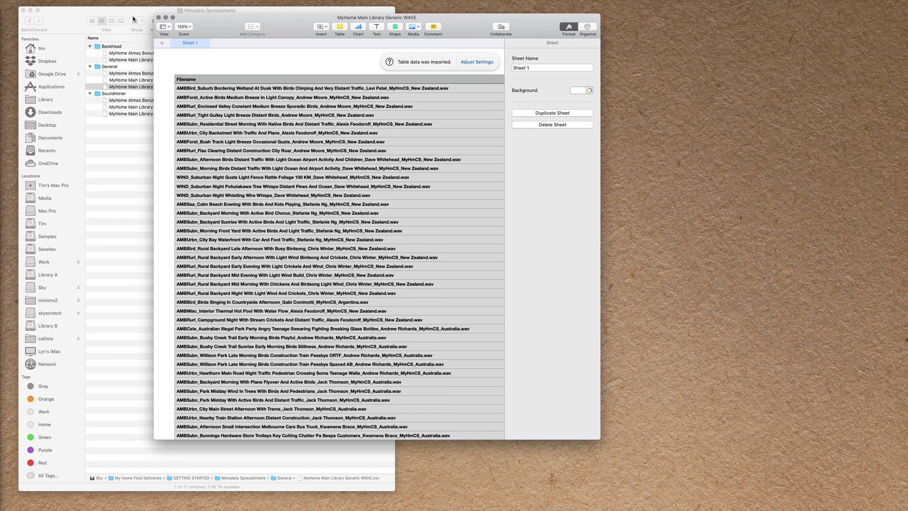
- Make the Generic WAVE spreadsheet full screen and scroll right from Filename and AltFilename1 to GPSLon
{"action": "left_click", "coordinate": [175, 32]}
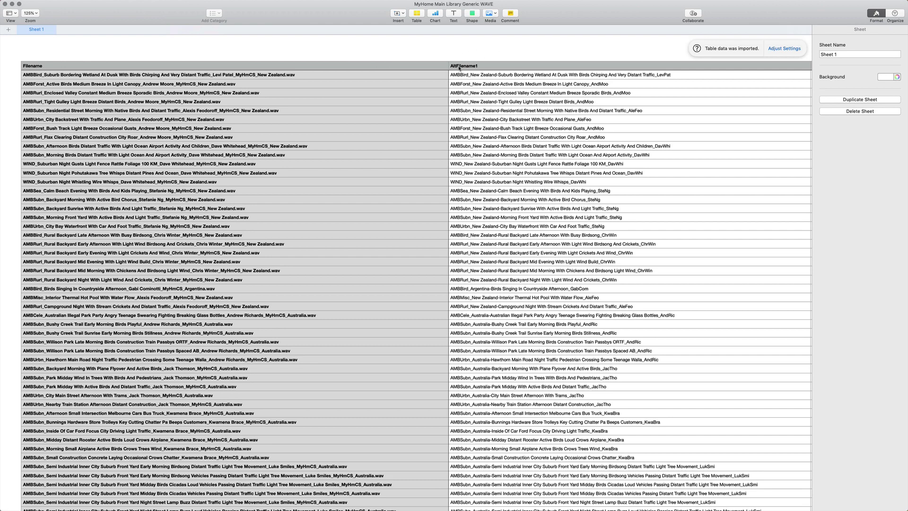
{"action": "left_click", "coordinate": [489, 71]}
{"action": "scroll", "coordinate": [489, 76], "scroll_direction": "right", "scroll_amount": 3}
{"action": "scroll", "coordinate": [490, 78], "scroll_direction": "right", "scroll_amount": 10}
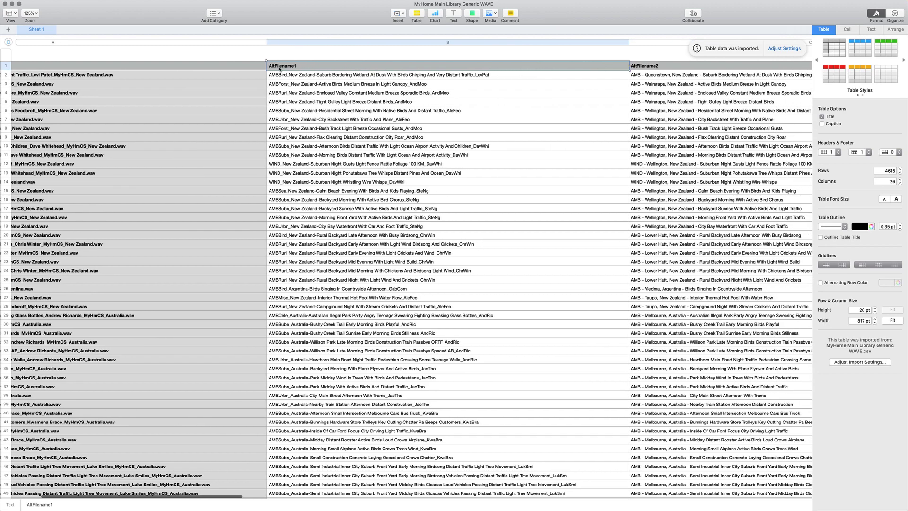
{"action": "scroll", "coordinate": [555, 68], "scroll_direction": "right", "scroll_amount": 7}
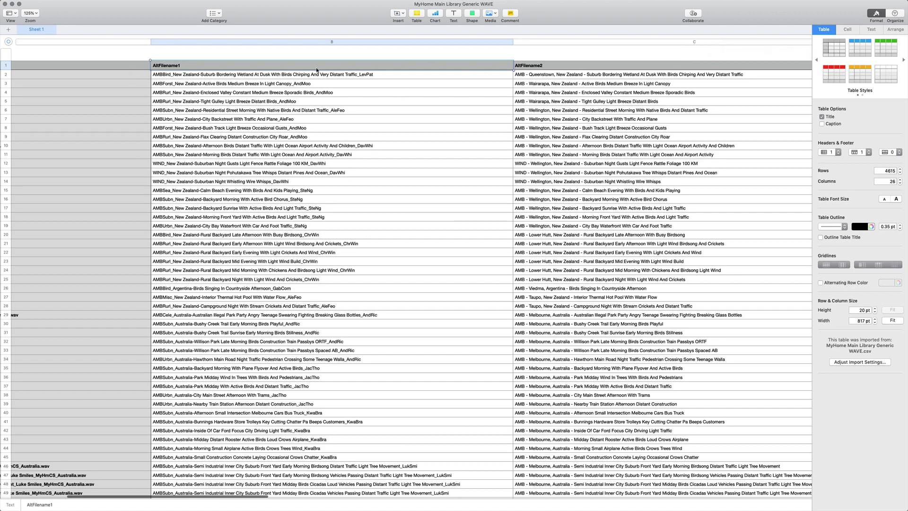
{"action": "scroll", "coordinate": [316, 70], "scroll_direction": "right", "scroll_amount": 20}
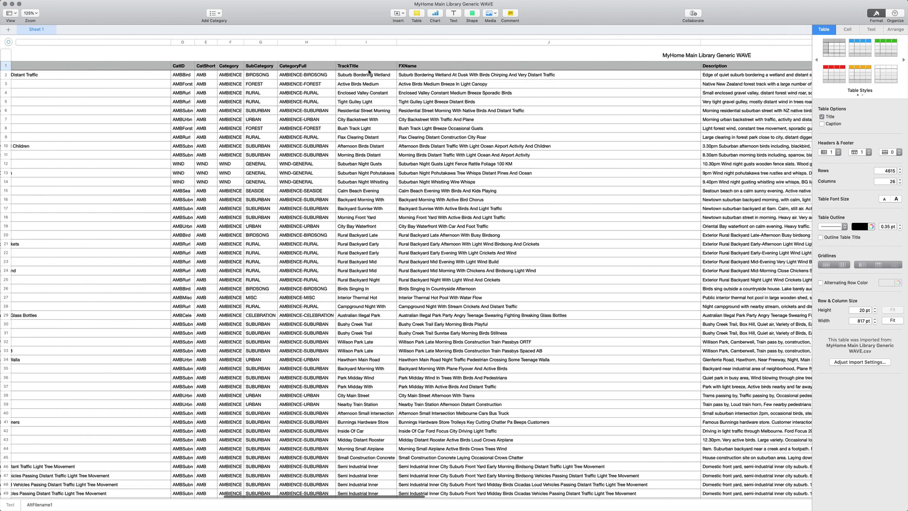
{"action": "scroll", "coordinate": [369, 72], "scroll_direction": "right", "scroll_amount": 20}
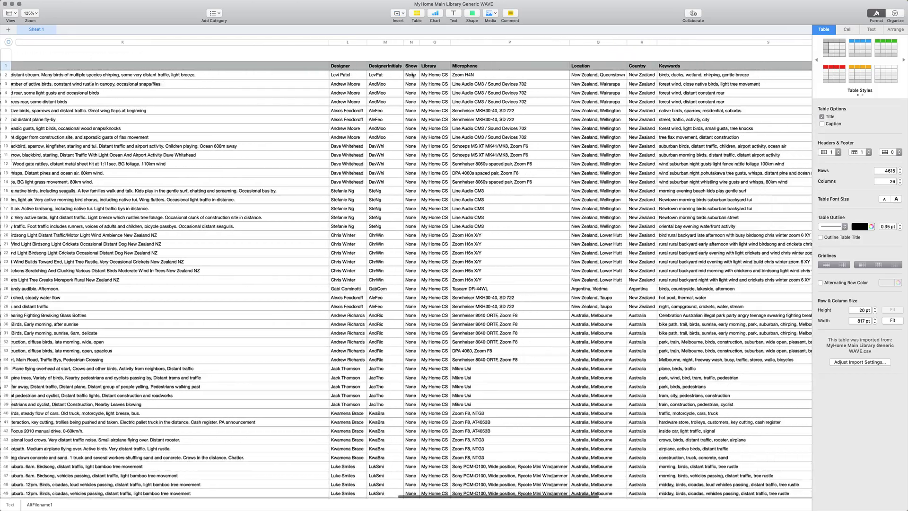
{"action": "scroll", "coordinate": [412, 74], "scroll_direction": "right", "scroll_amount": 20}
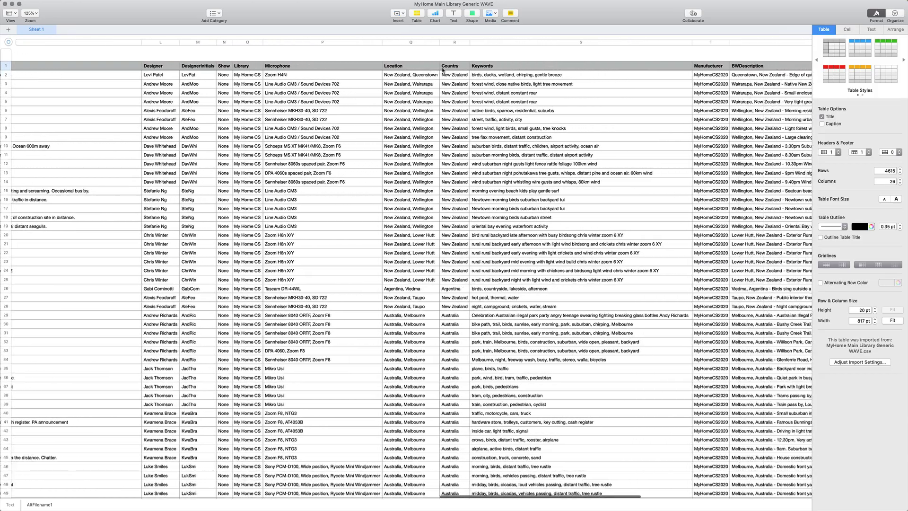
{"action": "scroll", "coordinate": [435, 72], "scroll_direction": "right", "scroll_amount": 2}
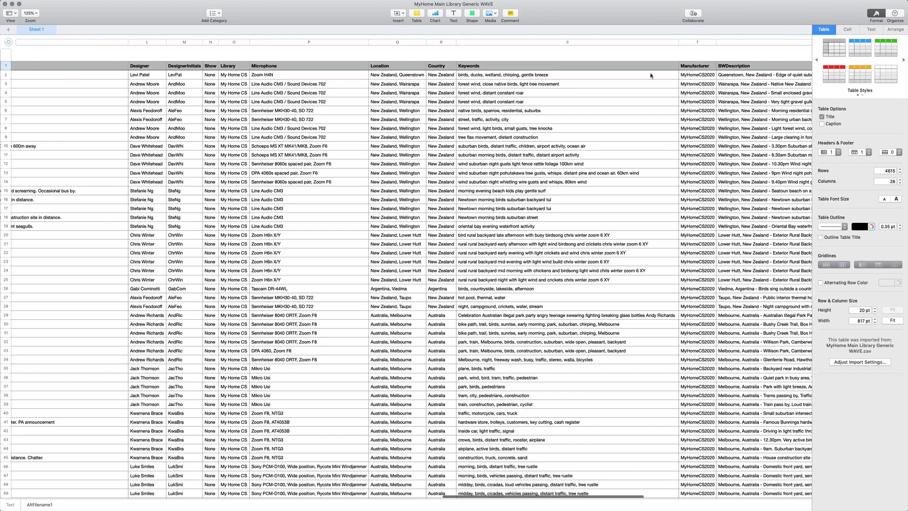
{"action": "scroll", "coordinate": [652, 76], "scroll_direction": "right", "scroll_amount": 20}
{"action": "scroll", "coordinate": [645, 75], "scroll_direction": "right", "scroll_amount": 15}
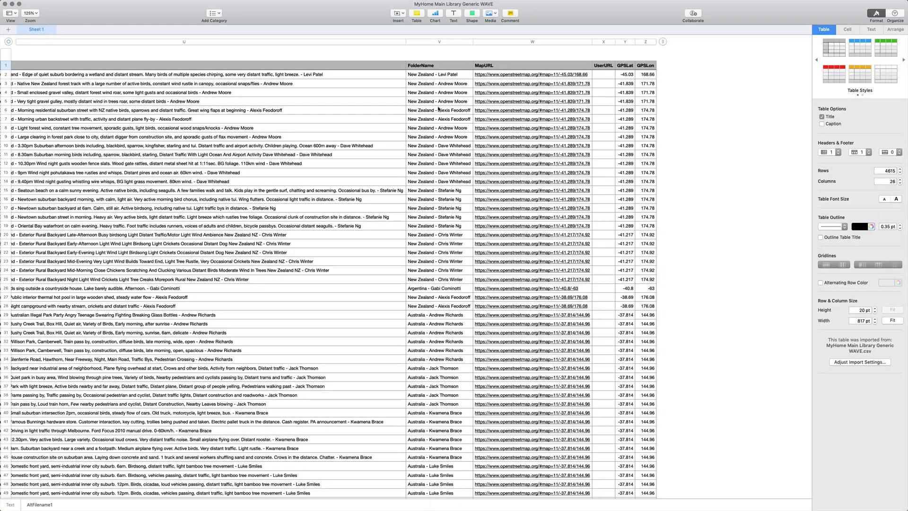
- Scroll the Generic WAVE table back left to its first columns
{"action": "scroll", "coordinate": [437, 160], "scroll_direction": "down", "scroll_amount": 5}
{"action": "scroll", "coordinate": [420, 226], "scroll_direction": "up", "scroll_amount": 5}
{"action": "scroll", "coordinate": [420, 226], "scroll_direction": "left", "scroll_amount": 2}
{"action": "scroll", "coordinate": [421, 226], "scroll_direction": "left", "scroll_amount": 20}
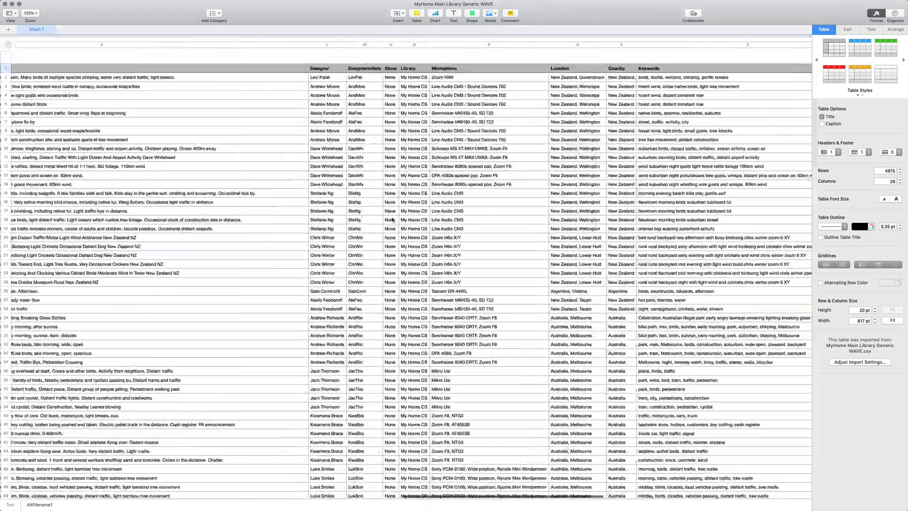
{"action": "scroll", "coordinate": [207, 187], "scroll_direction": "left", "scroll_amount": 5}
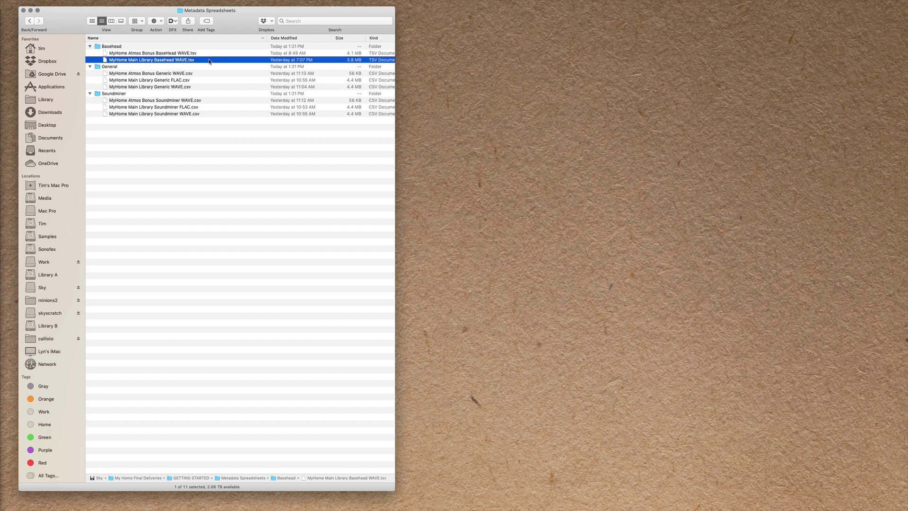
- Open MyHome Main Library Basehead WAVE.tsv with Numbers (default)
{"action": "right_click", "coordinate": [213, 60]}
{"action": "mouse_move", "coordinate": [214, 69]}
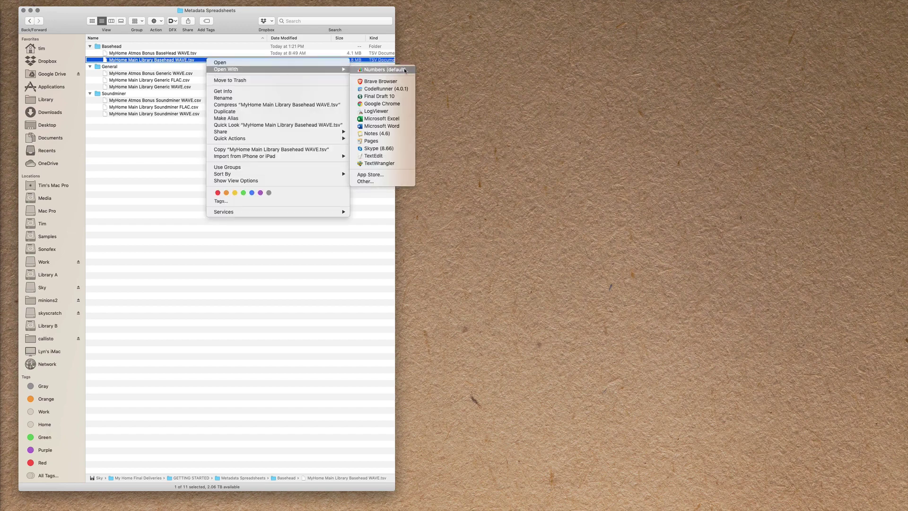
{"action": "left_click", "coordinate": [392, 111]}
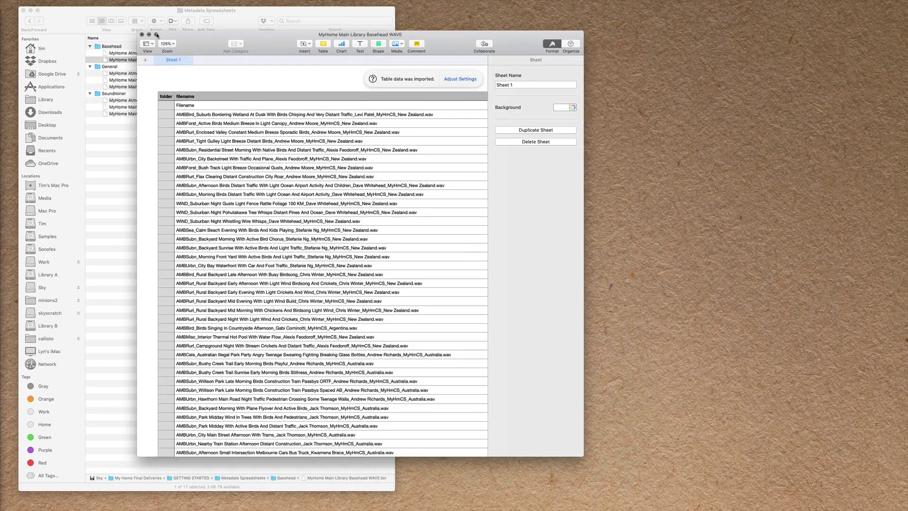
{"action": "left_click", "coordinate": [161, 46]}
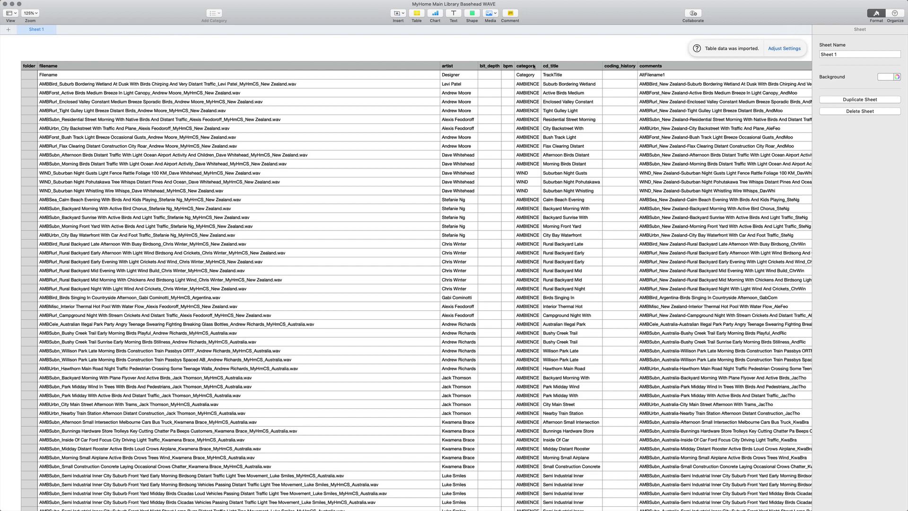
{"action": "scroll", "coordinate": [533, 66], "scroll_direction": "right", "scroll_amount": 8}
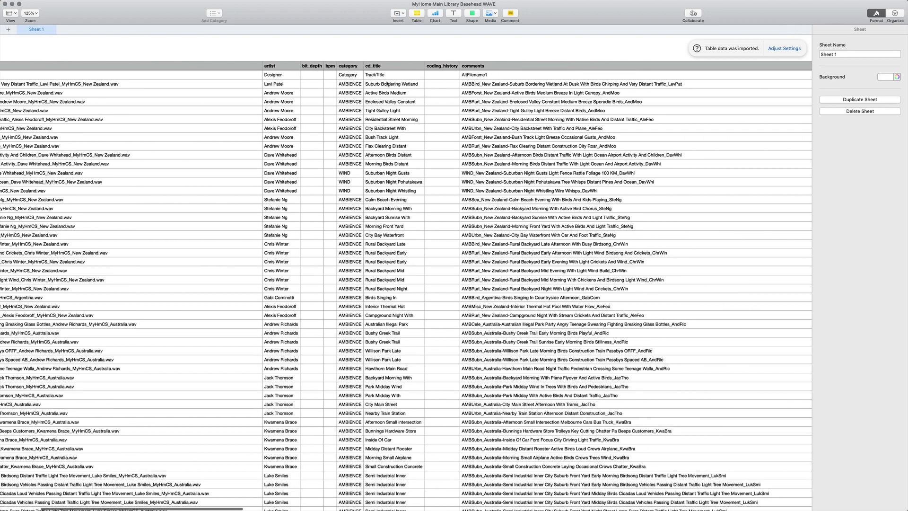
{"action": "scroll", "coordinate": [387, 84], "scroll_direction": "right", "scroll_amount": 8}
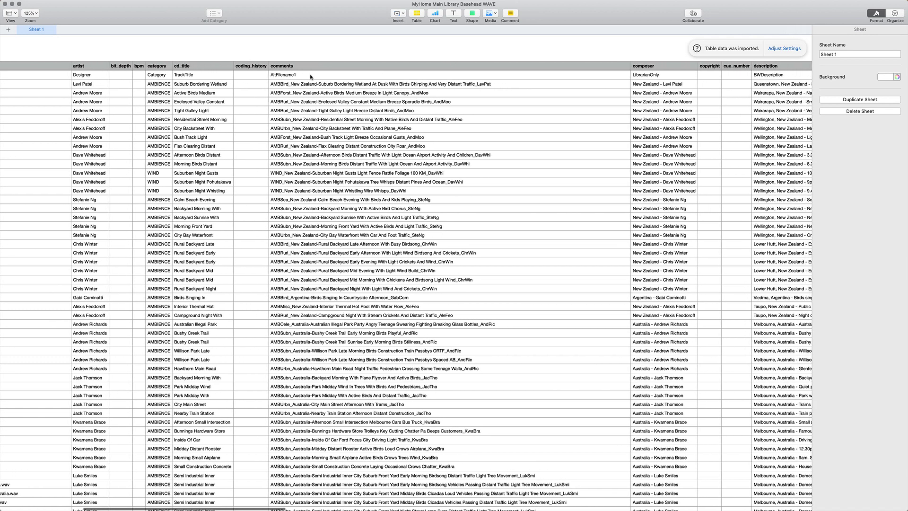
{"action": "scroll", "coordinate": [494, 81], "scroll_direction": "right", "scroll_amount": 8}
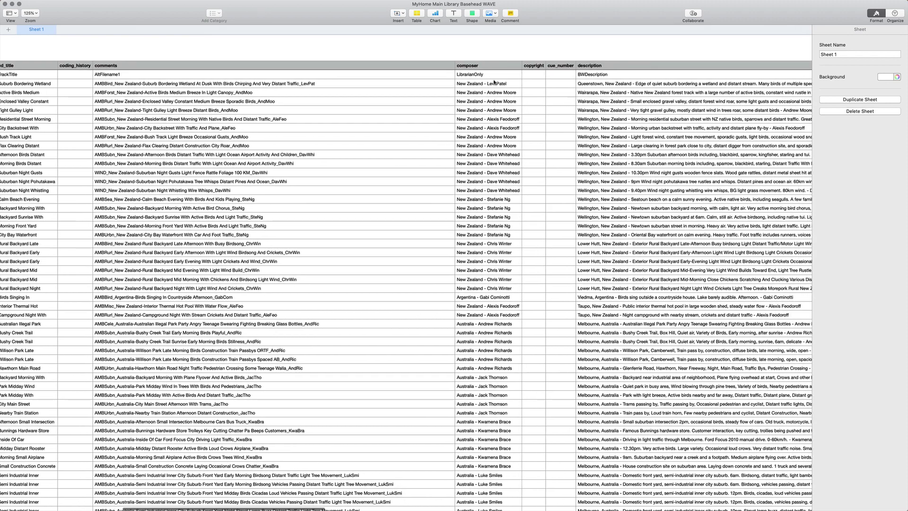
{"action": "scroll", "coordinate": [495, 82], "scroll_direction": "right", "scroll_amount": 2}
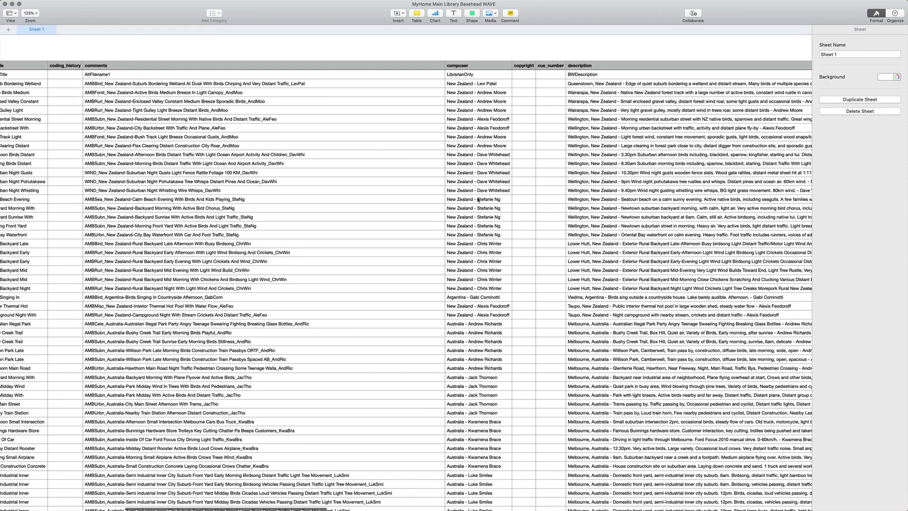
{"action": "scroll", "coordinate": [442, 71], "scroll_direction": "right", "scroll_amount": 15}
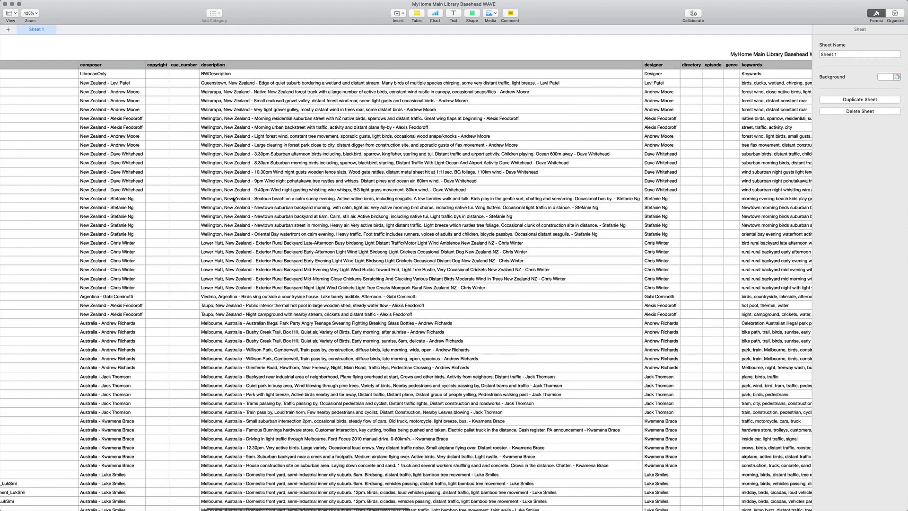
{"action": "scroll", "coordinate": [507, 125], "scroll_direction": "right", "scroll_amount": 9}
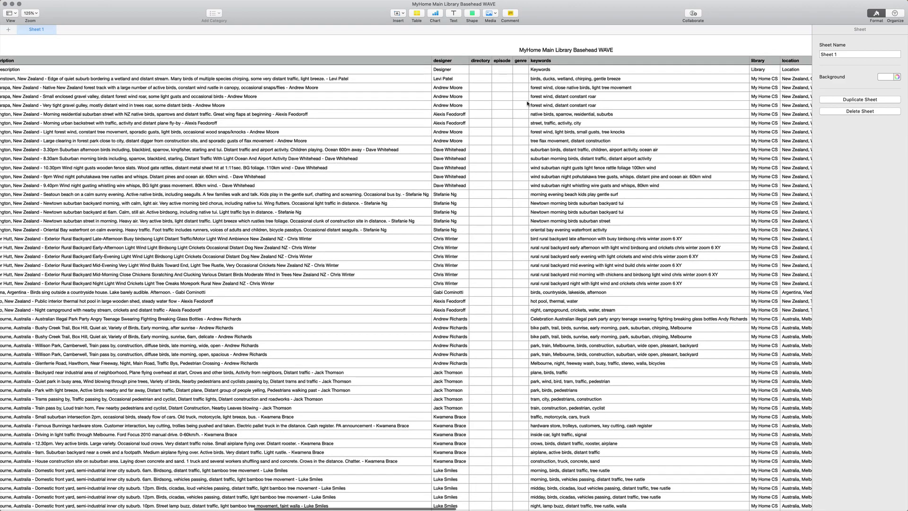
{"action": "scroll", "coordinate": [528, 103], "scroll_direction": "right", "scroll_amount": 11}
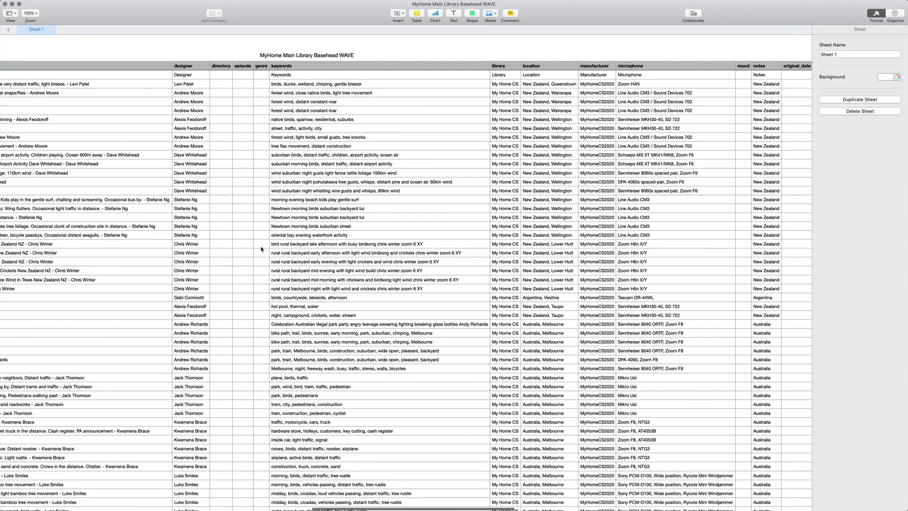
{"action": "scroll", "coordinate": [490, 126], "scroll_direction": "right", "scroll_amount": 12}
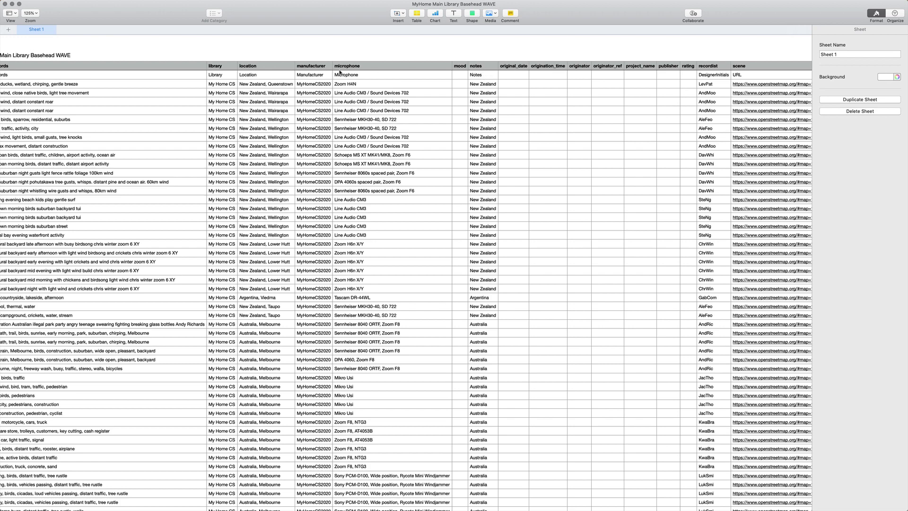
{"action": "scroll", "coordinate": [470, 97], "scroll_direction": "right", "scroll_amount": 5}
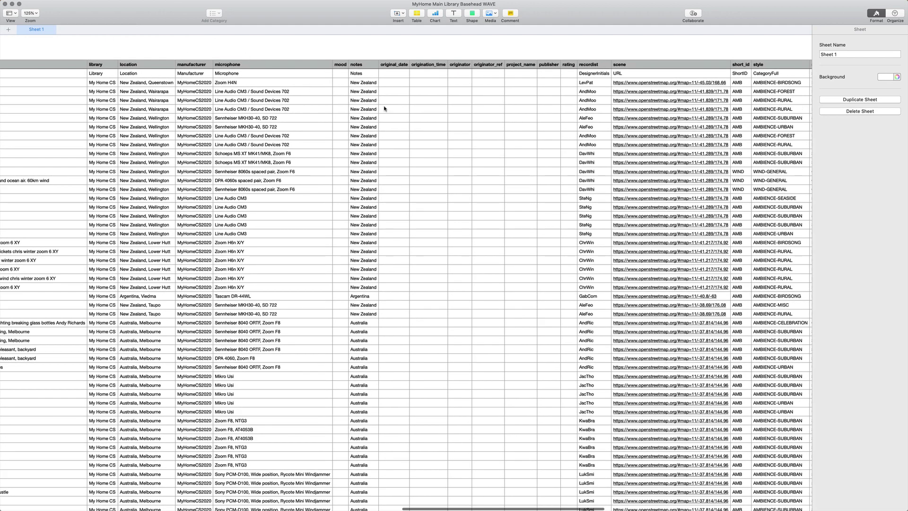
{"action": "scroll", "coordinate": [644, 98], "scroll_direction": "right", "scroll_amount": 5}
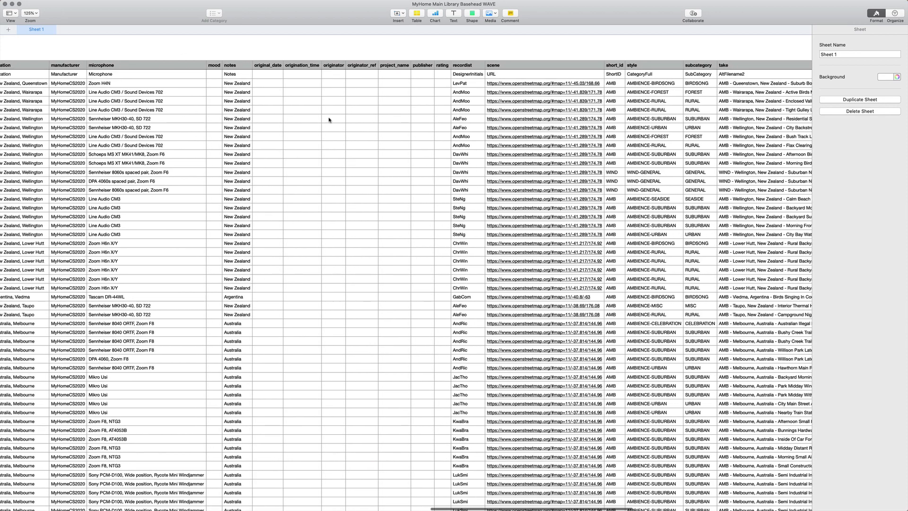
{"action": "scroll", "coordinate": [561, 72], "scroll_direction": "right", "scroll_amount": 12}
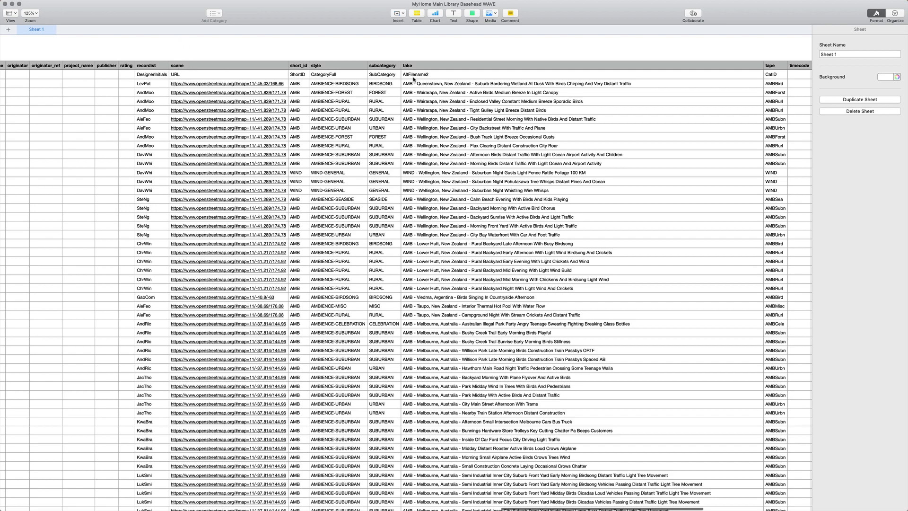
{"action": "scroll", "coordinate": [412, 79], "scroll_direction": "right", "scroll_amount": 18}
{"action": "scroll", "coordinate": [326, 119], "scroll_direction": "left", "scroll_amount": 3}
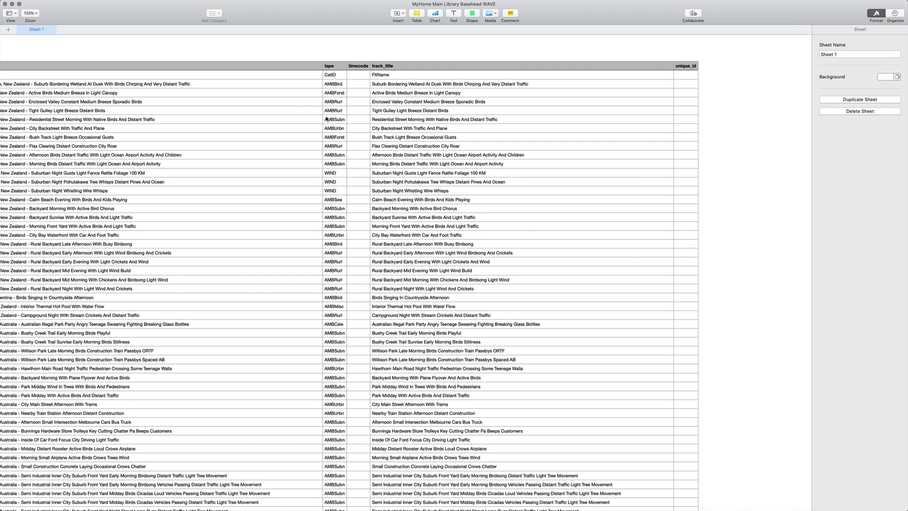
{"action": "scroll", "coordinate": [535, 73], "scroll_direction": "left", "scroll_amount": 20}
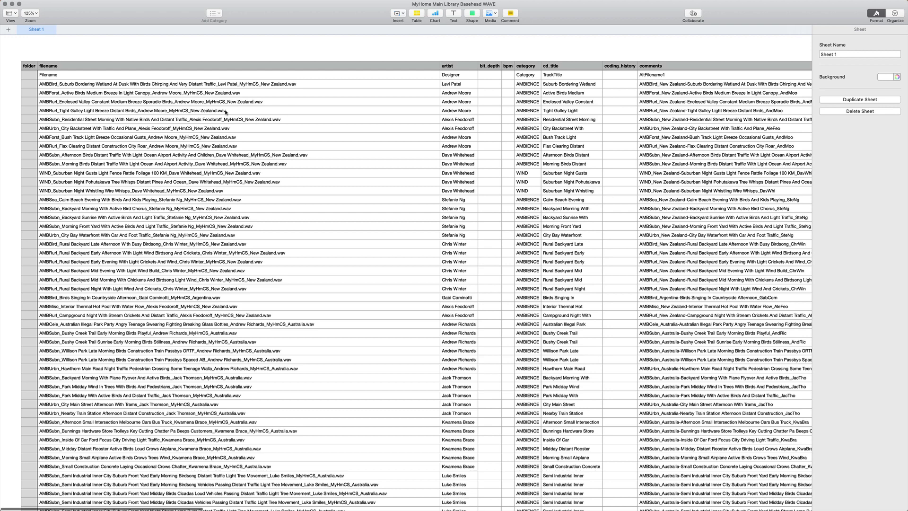
- Switch to Finder's Photos by Recordists window, move it left, and select the first recordist folder
{"action": "key", "text": "super+Tab"}
{"action": "left_click_drag", "start_coordinate": [331, 26], "coordinate": [261, 31]}
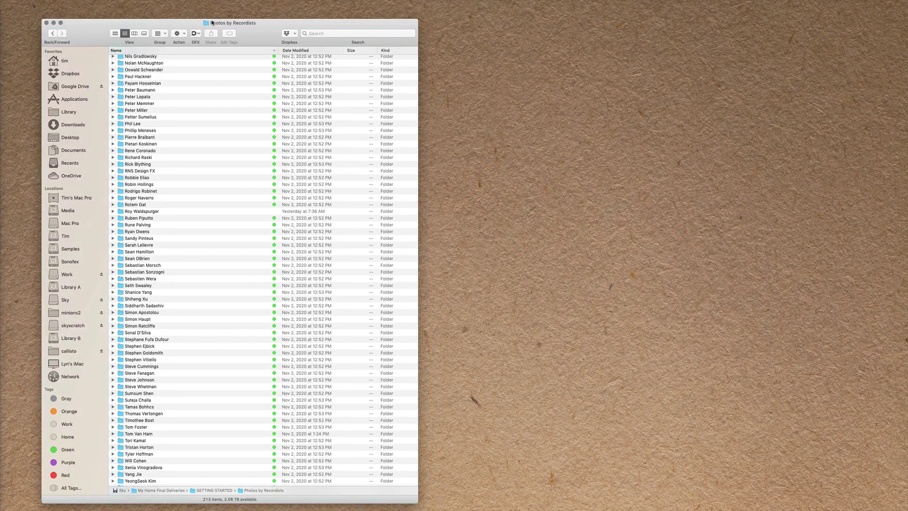
{"action": "scroll", "coordinate": [177, 84], "scroll_direction": "up", "scroll_amount": 10}
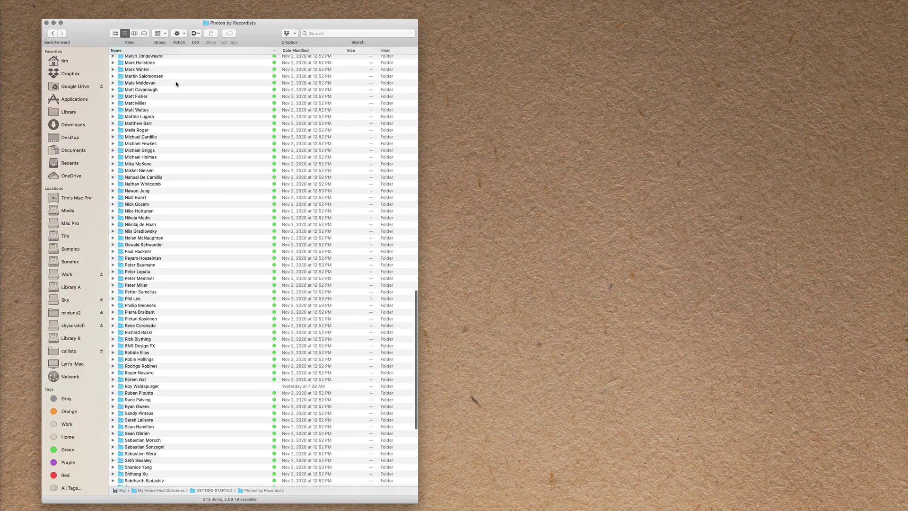
{"action": "scroll", "coordinate": [174, 84], "scroll_direction": "up", "scroll_amount": 20}
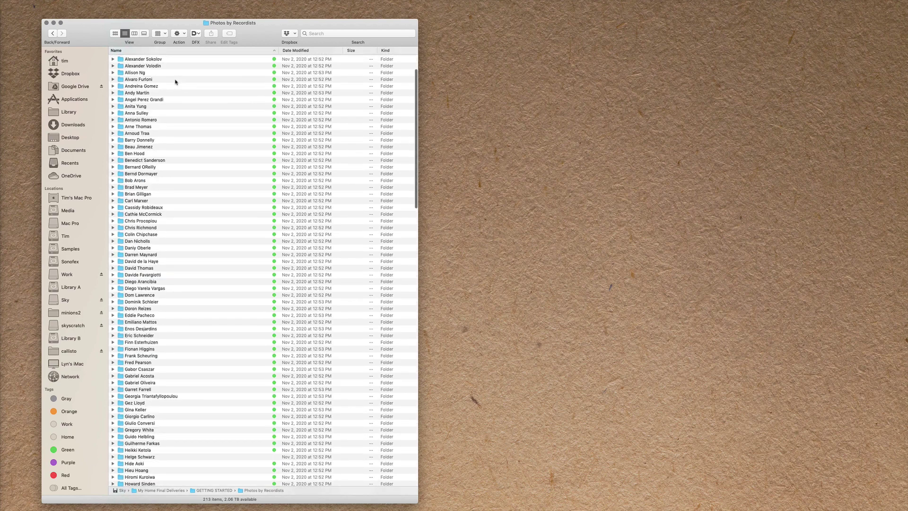
{"action": "left_click", "coordinate": [183, 72]}
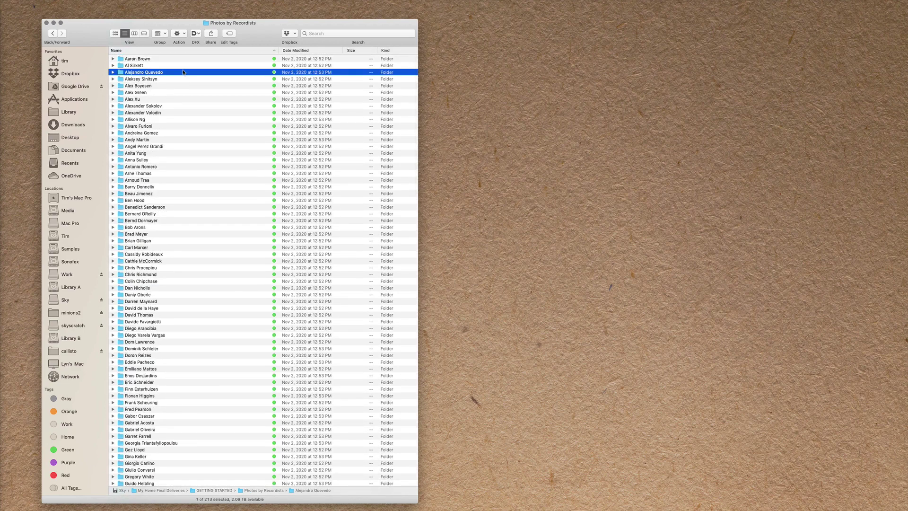
{"action": "key", "text": "Up"}
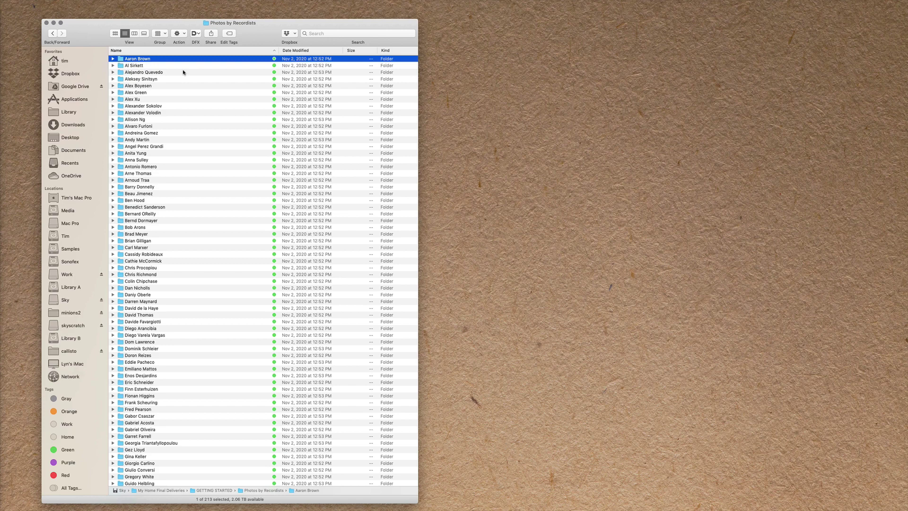
- Expand the next recordist folders and Quick Look the first folder's JPG and PNG photos
{"action": "key", "text": "Down"}
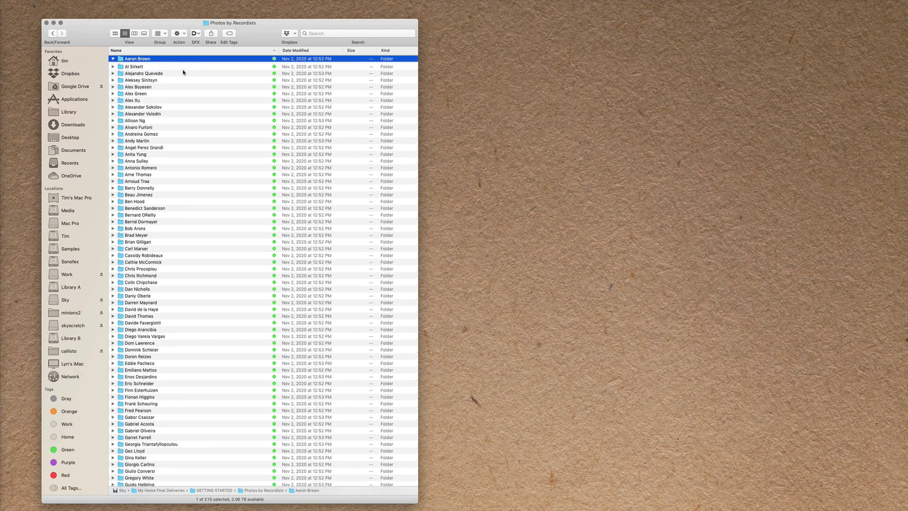
{"action": "key", "text": "Right"}
{"action": "key", "text": "Left"}
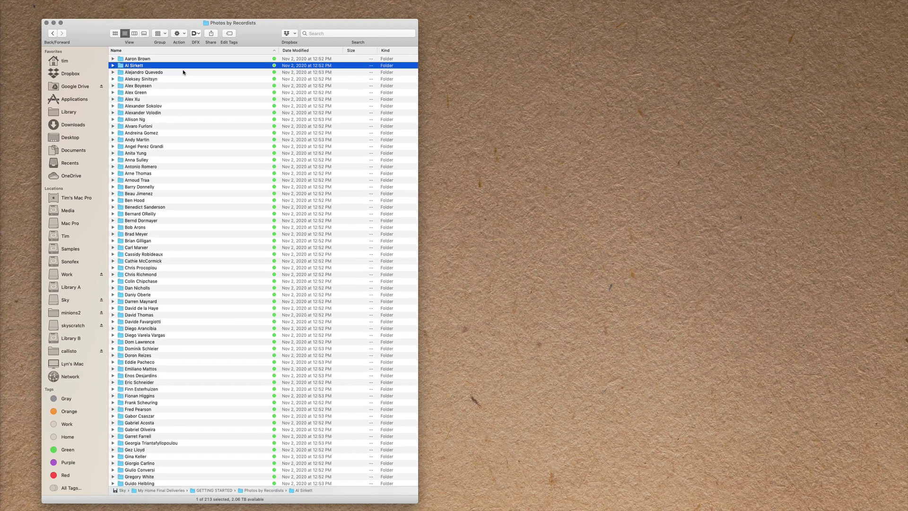
{"action": "key", "text": "Down"}
{"action": "key", "text": "Right"}
{"action": "key", "text": "Down"}
{"action": "key", "text": "space"}
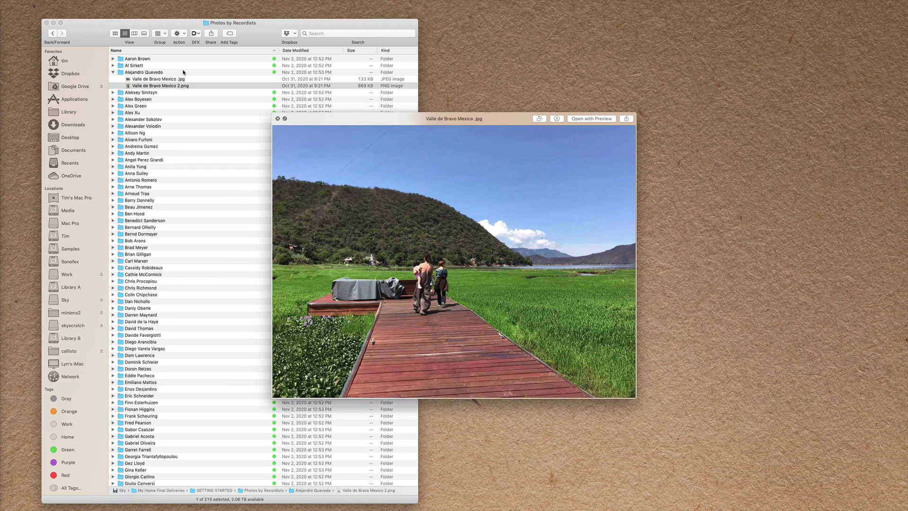
{"action": "key", "text": "Down"}
{"action": "key", "text": "space"}
- Expand another recordist's folder, preview its photos including IMG_4465.jpg, then collapse it
{"action": "key", "text": "Left"}
{"action": "key", "text": "Down"}
{"action": "key", "text": "Right"}
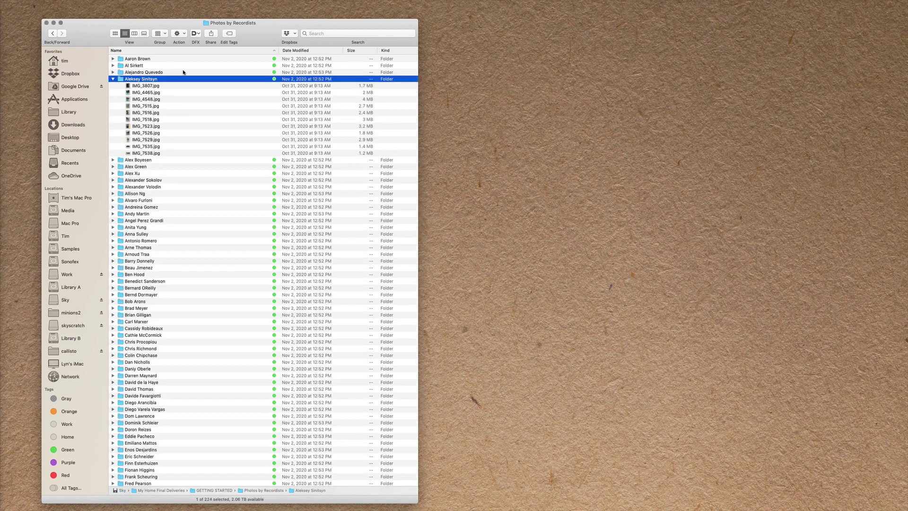
{"action": "key", "text": "Down"}
{"action": "key", "text": "space"}
{"action": "key", "text": "Down"}
{"action": "key", "text": "Down"}
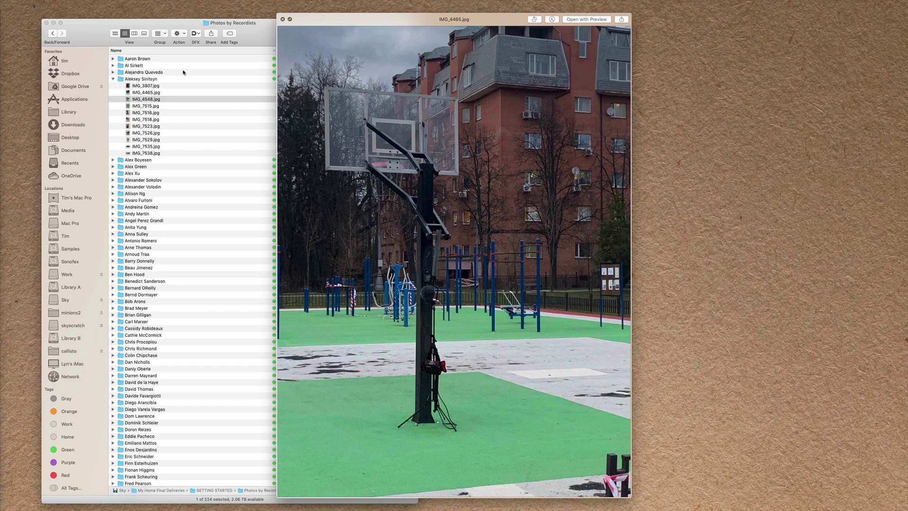
{"action": "key", "text": "Down"}
{"action": "key", "text": "space"}
{"action": "key", "text": "Left"}
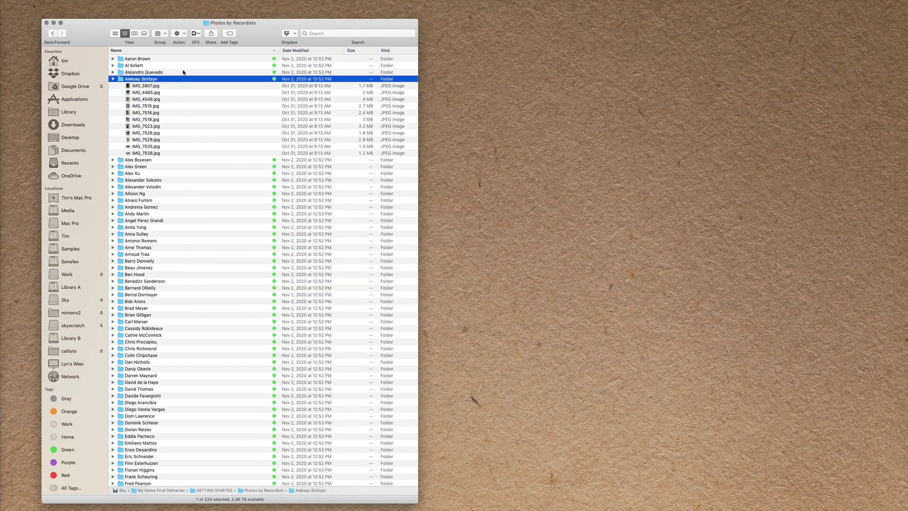
{"action": "key", "text": "Left"}
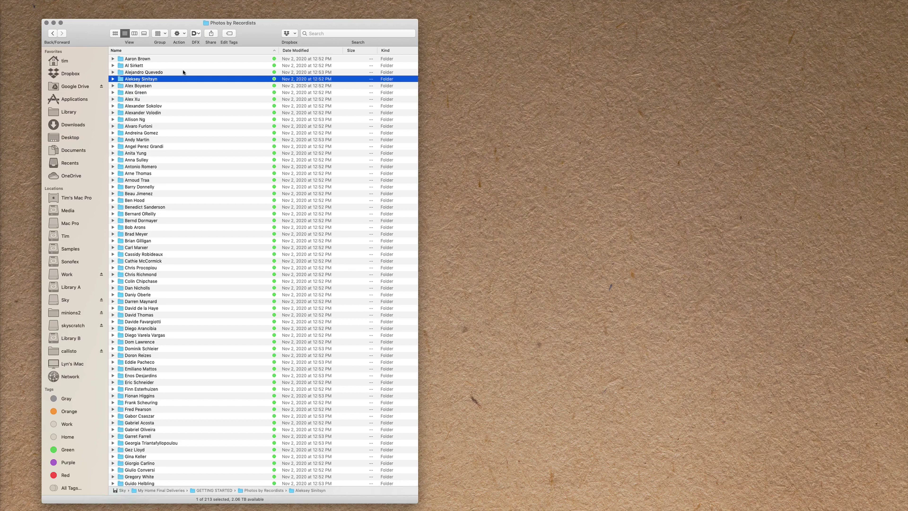
- Check the folder holding 500 x 500.jpg, then reopen the previous one and preview IMG_7518.jpg onward
{"action": "key", "text": "Down"}
{"action": "key", "text": "Right"}
{"action": "key", "text": "Down"}
{"action": "key", "text": "Down"}
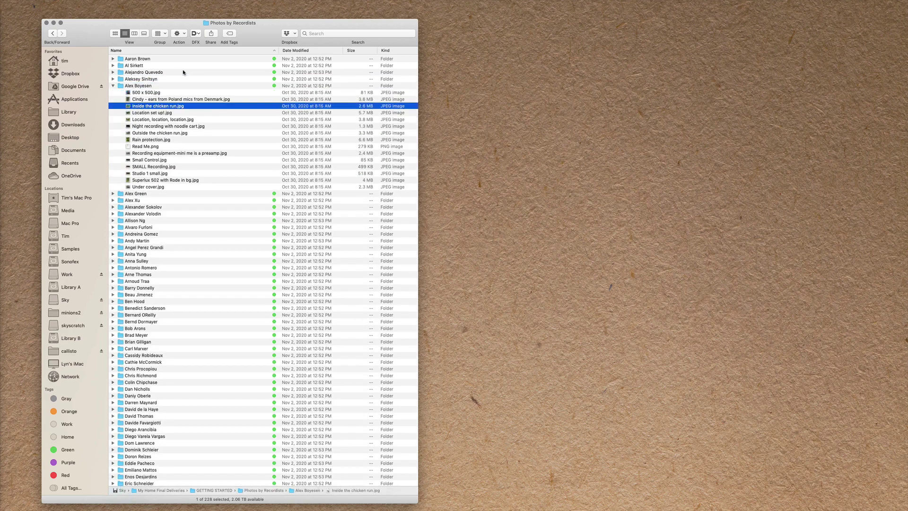
{"action": "key", "text": "Up"}
{"action": "key", "text": "Left"}
{"action": "key", "text": "Left"}
{"action": "key", "text": "Up"}
{"action": "key", "text": "Right"}
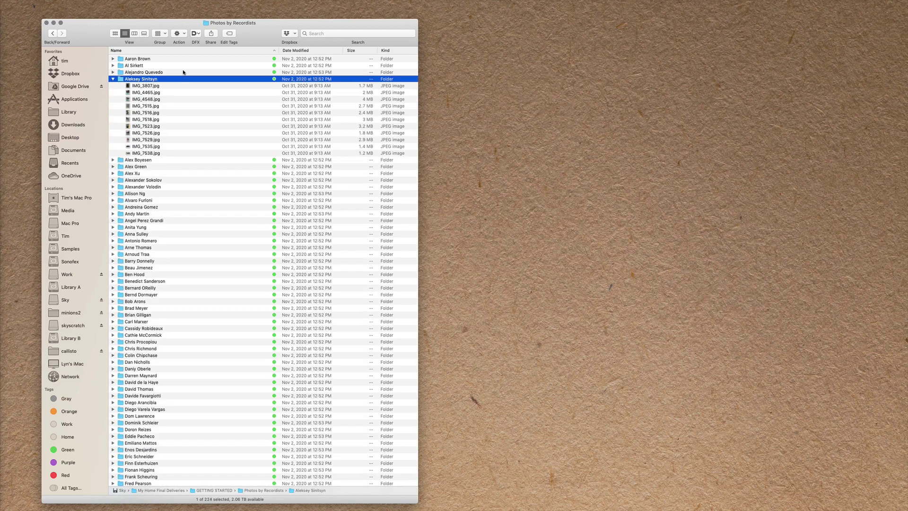
{"action": "key", "text": "Down"}
{"action": "key", "text": "Down"}
{"action": "key", "text": "Down"}
{"action": "key", "text": "Down"}
{"action": "key", "text": "Down"}
{"action": "key", "text": "space"}
{"action": "key", "text": "Down"}
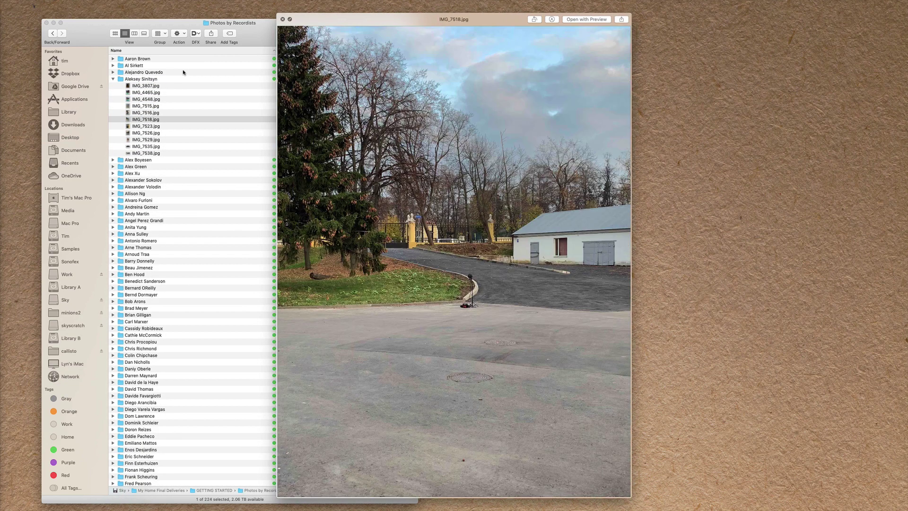
{"action": "key", "text": "Down"}
{"action": "key", "text": "space"}
{"action": "key", "text": "Up"}
{"action": "key", "text": "Up"}
{"action": "key", "text": "Up"}
{"action": "key", "text": "Up"}
{"action": "key", "text": "Up"}
{"action": "key", "text": "Up"}
{"action": "key", "text": "Up"}
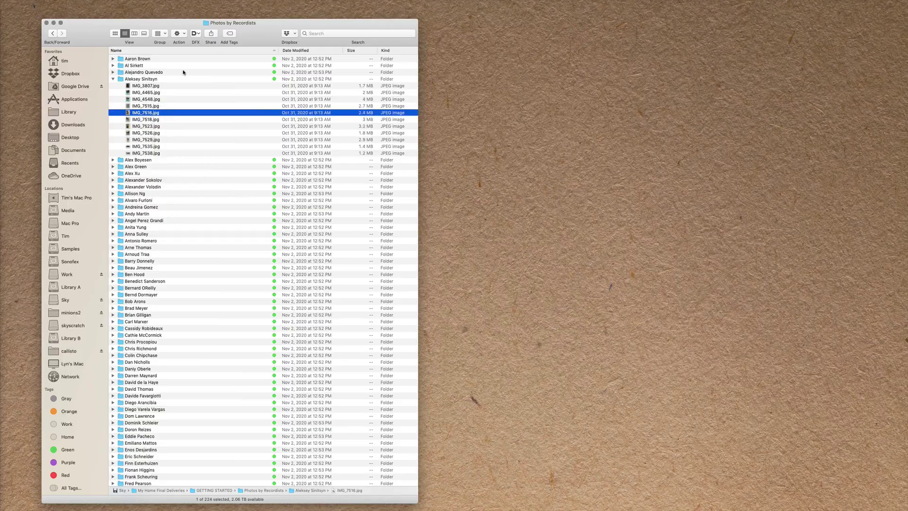